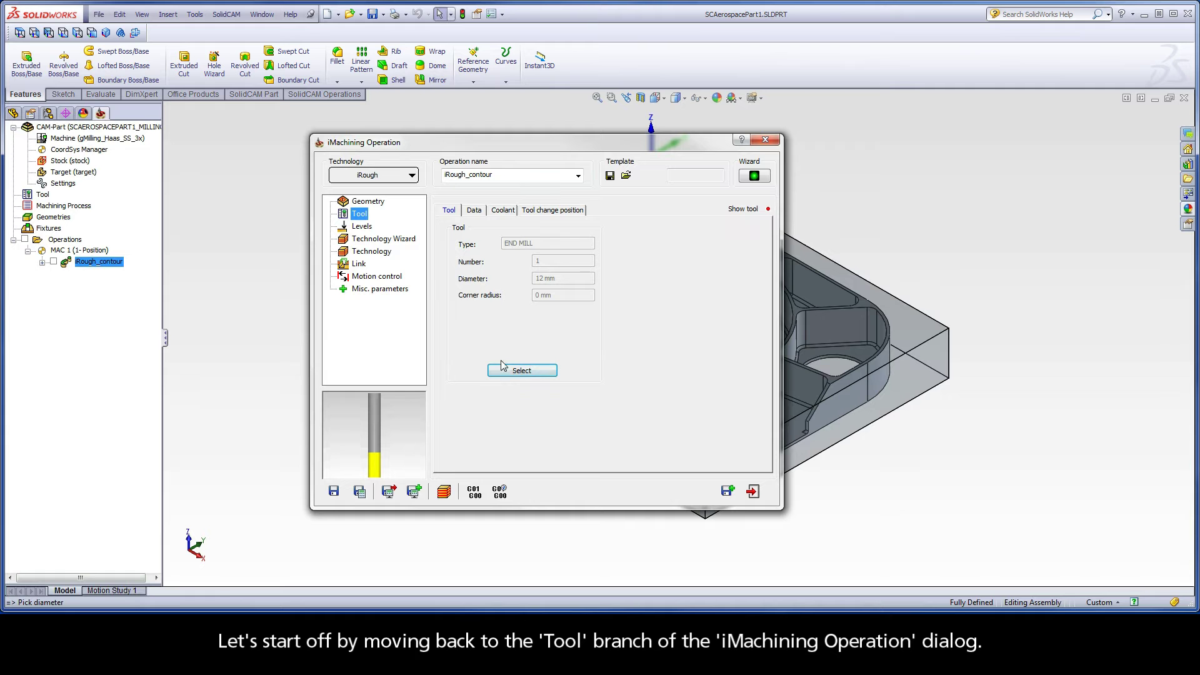
Open the tool table with the tool picture shown and review the end mill's diameter, cutting length and number of flutes
click(522, 371)
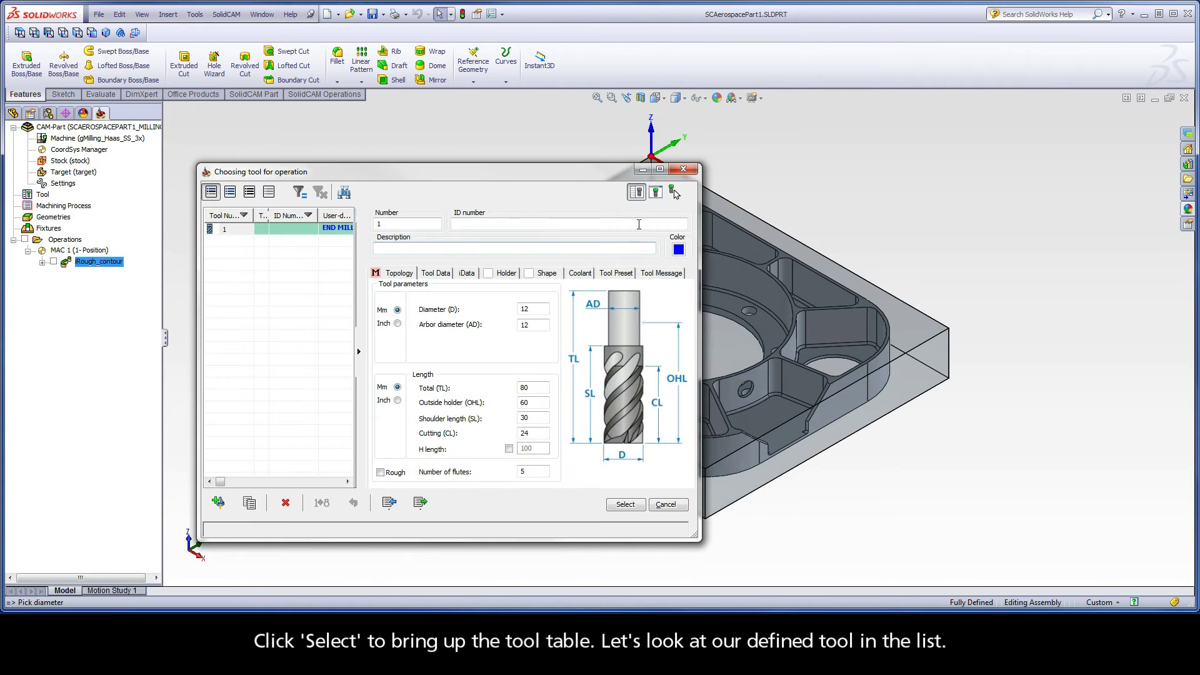
click(656, 192)
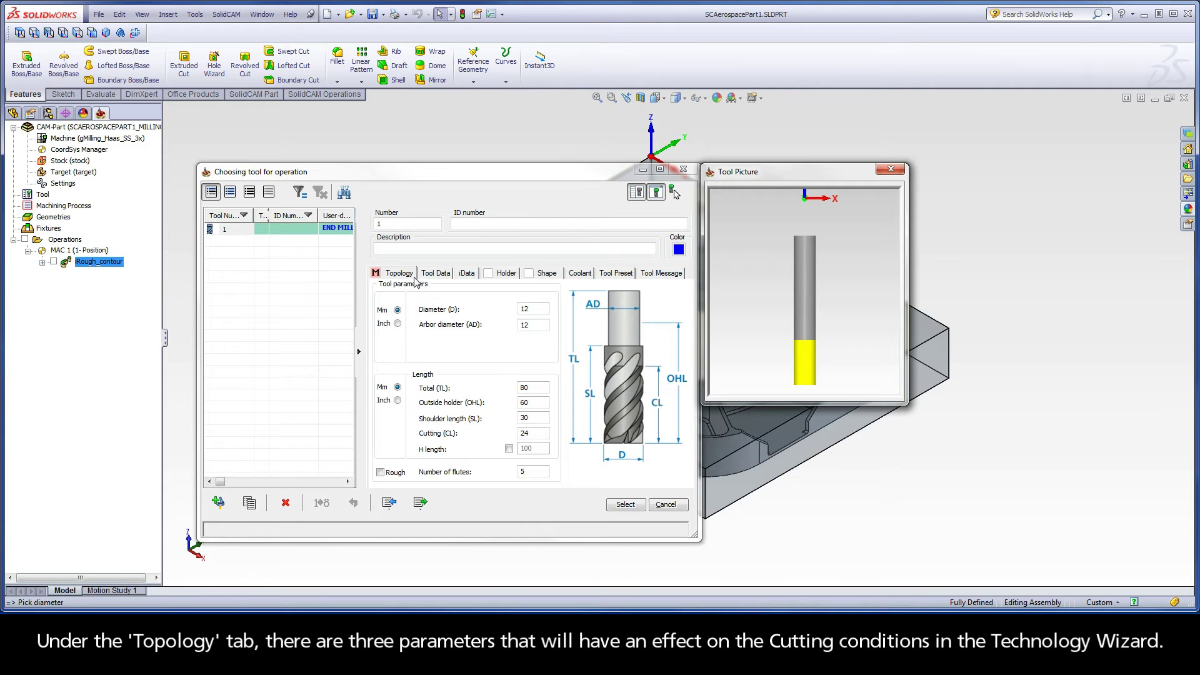
click(520, 309)
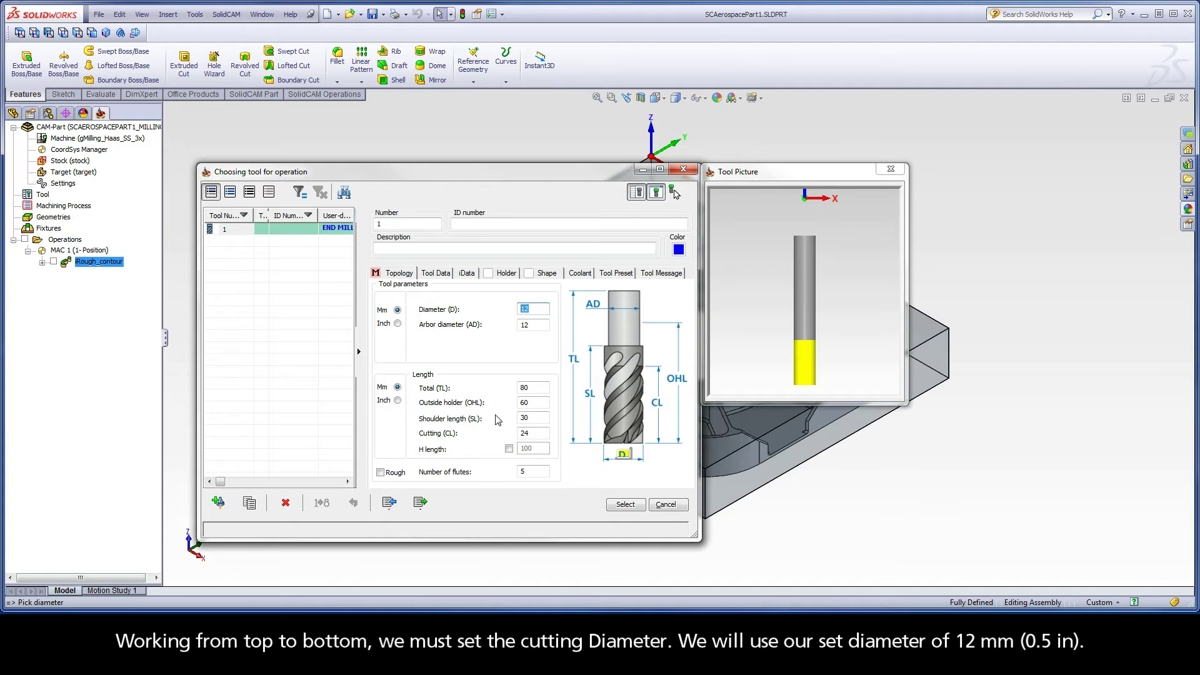
click(532, 433)
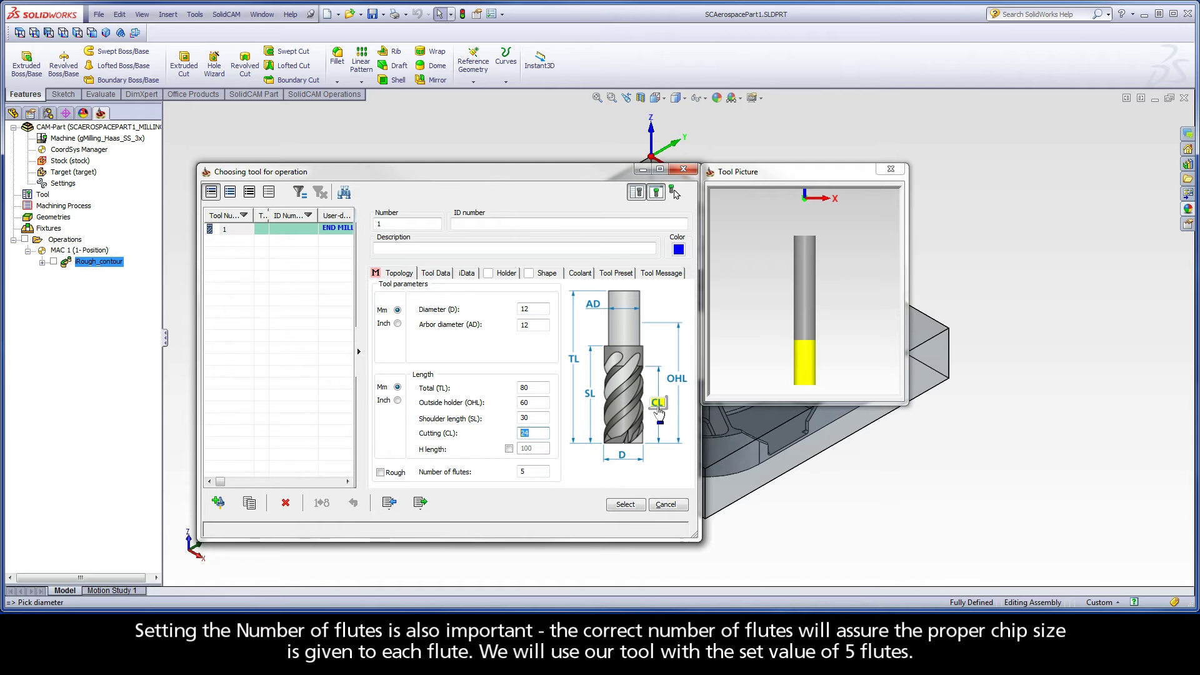
click(536, 470)
In the tool's iData, choose Aluminum_100BHN-60HRB as the material database
click(469, 275)
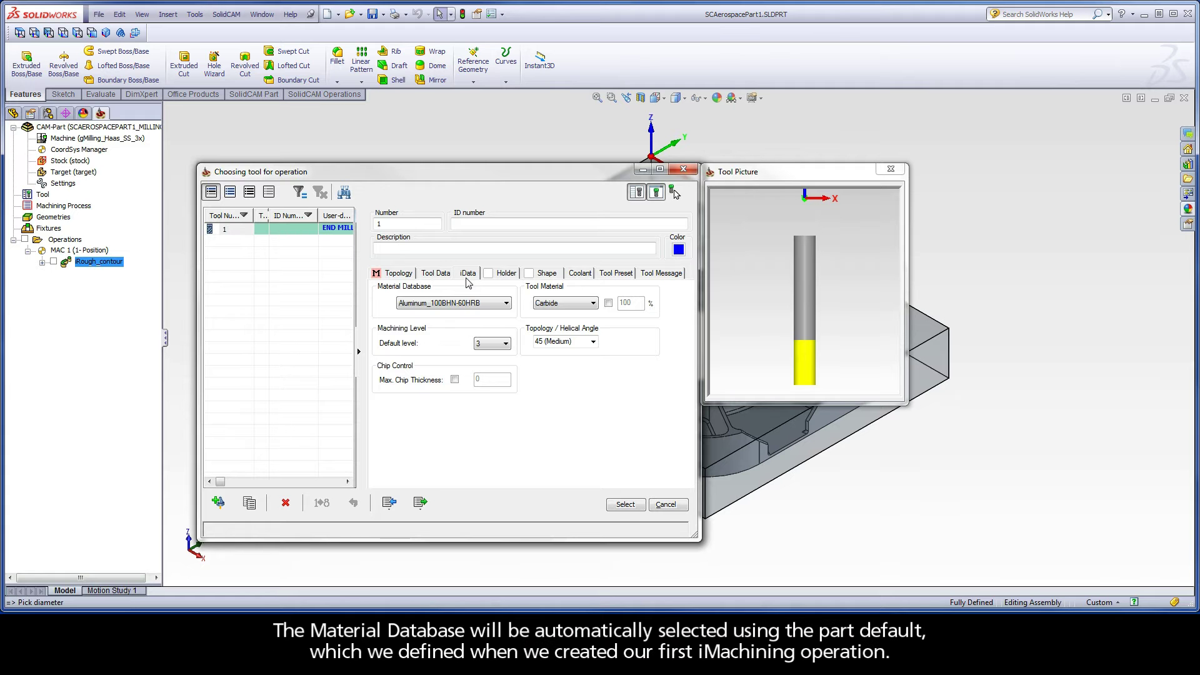
click(438, 306)
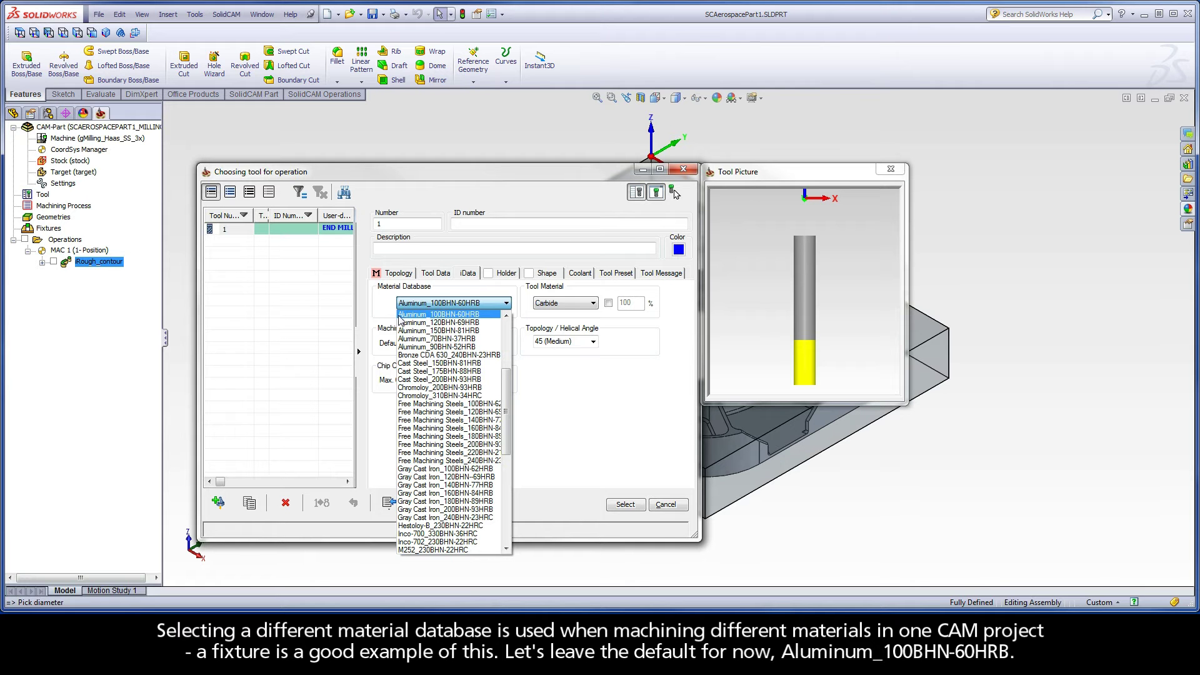
click(483, 317)
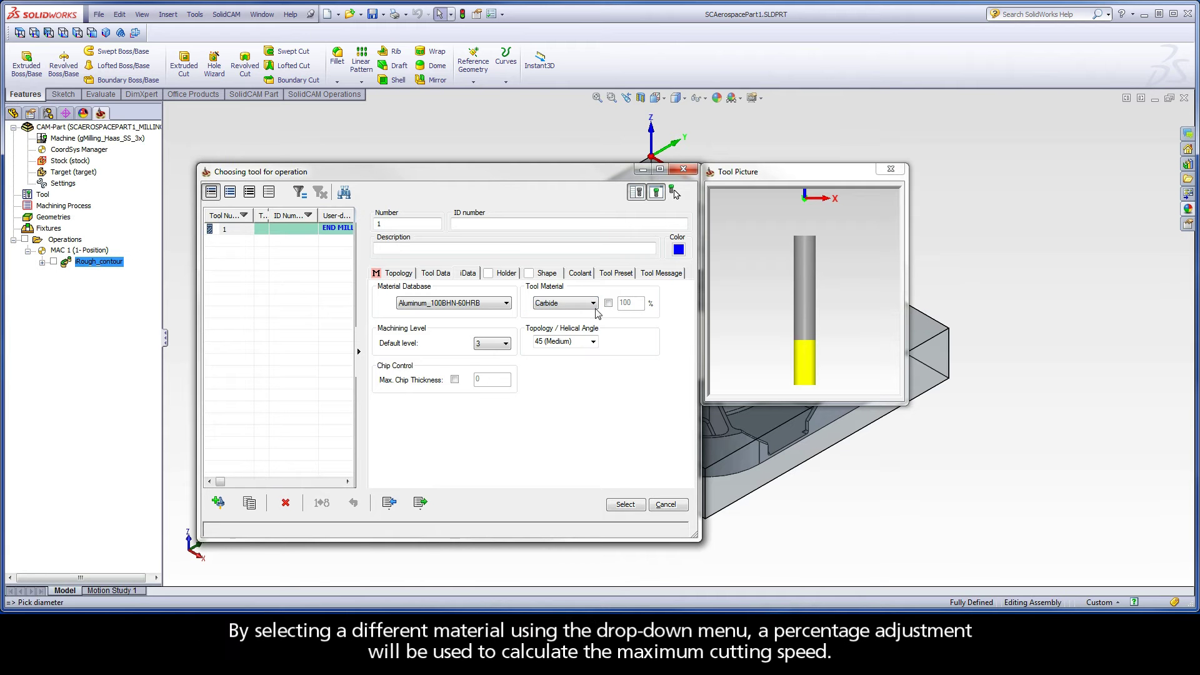
Try Premium Carbide as the tool material with the percentage override, and restore Carbide without the override
click(570, 304)
click(568, 341)
click(608, 304)
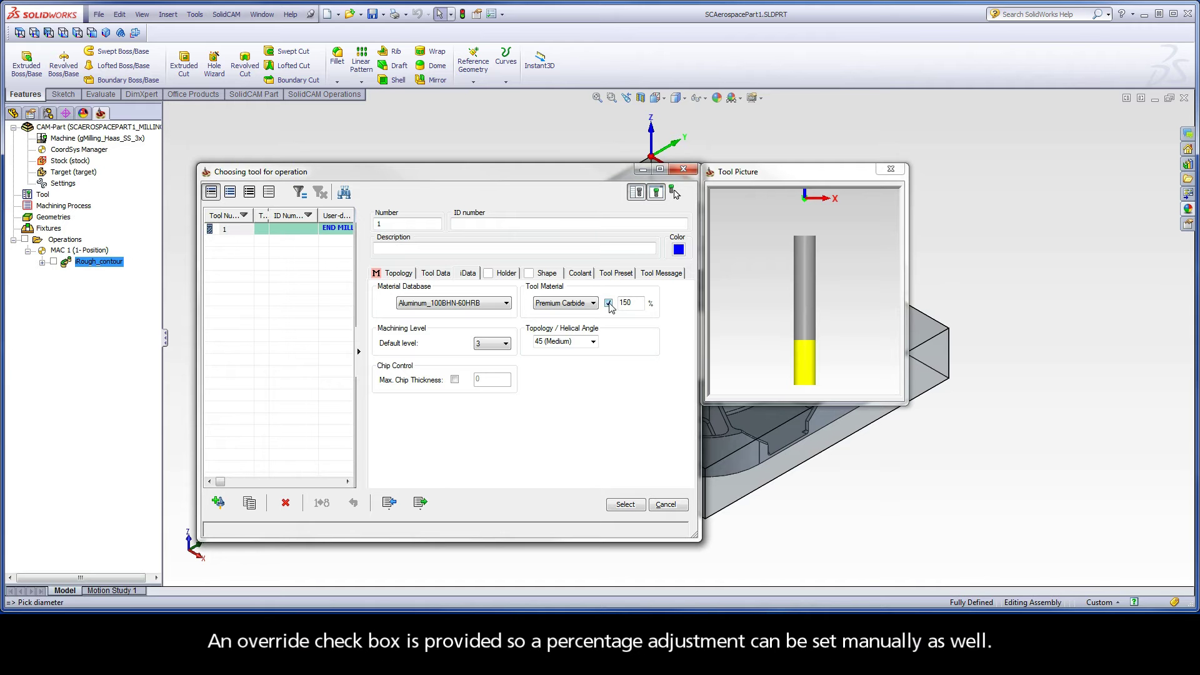
drag(640, 304, 615, 306)
click(609, 304)
click(589, 305)
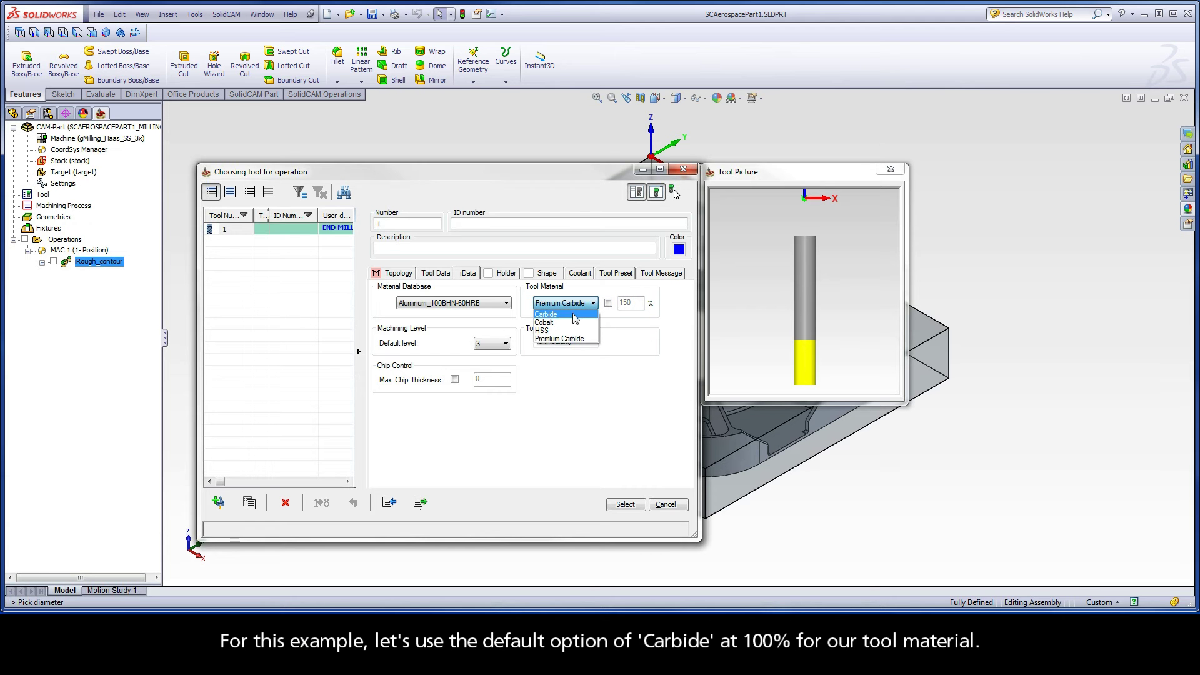
click(575, 315)
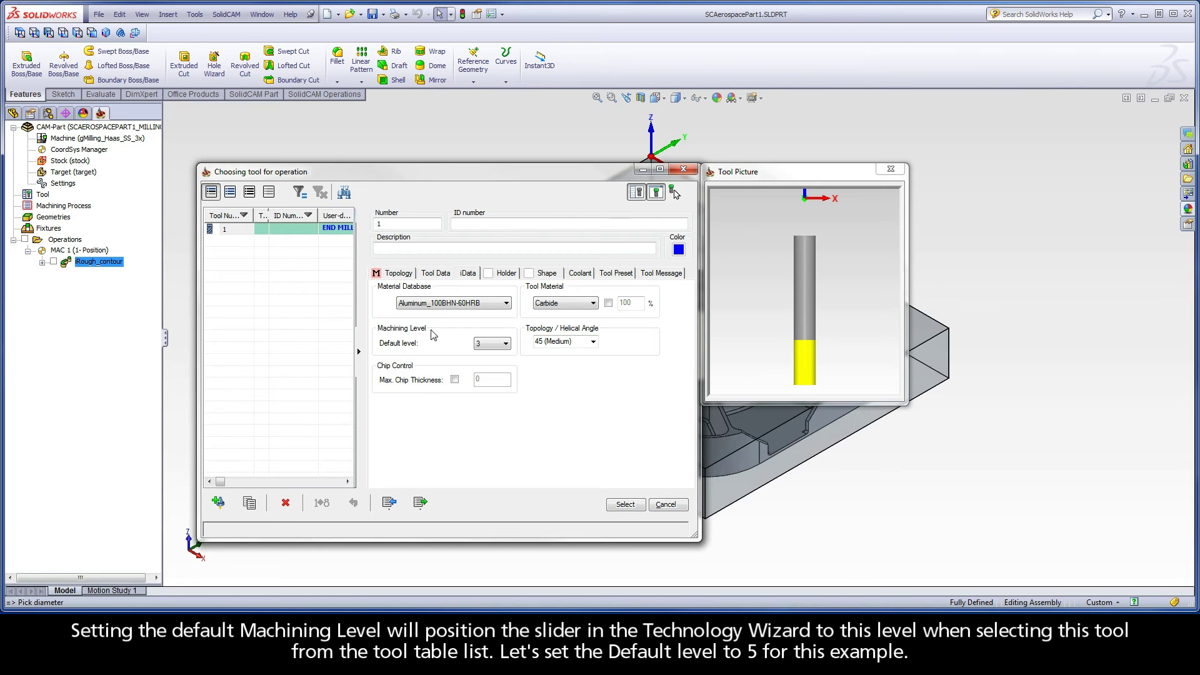
Set the tool's default machining level to 5 and its helical angle to 45 (Medium), and confirm the tool for the operation
click(485, 346)
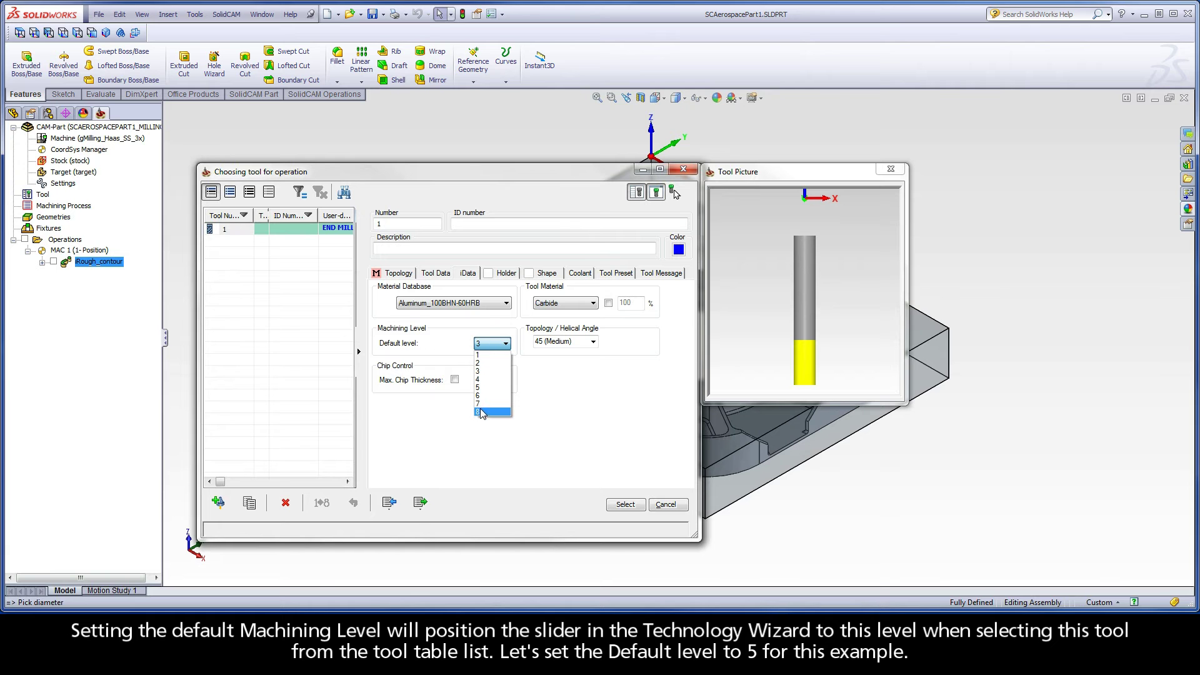
click(482, 387)
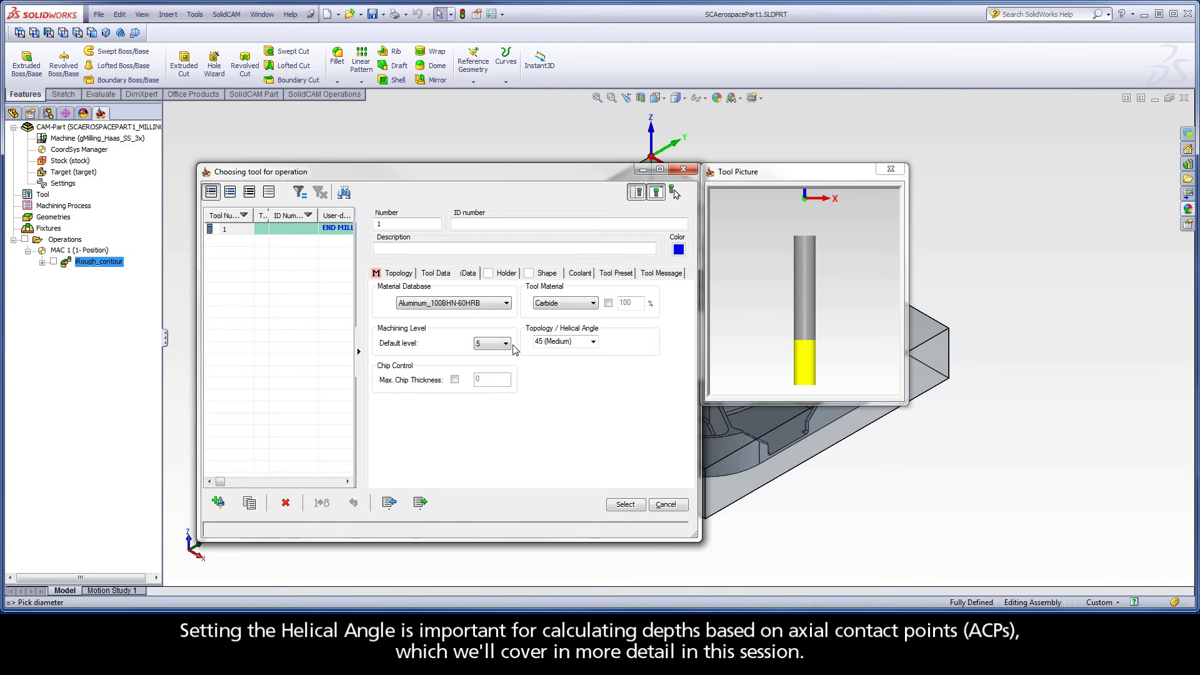
click(592, 342)
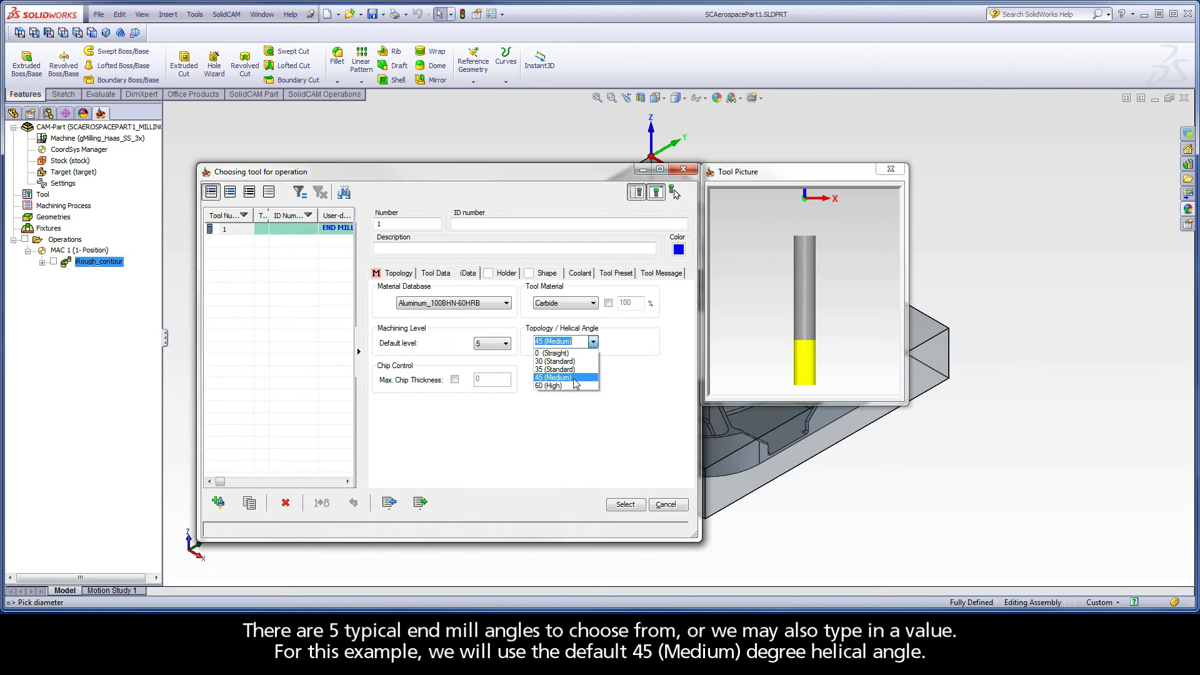
click(574, 379)
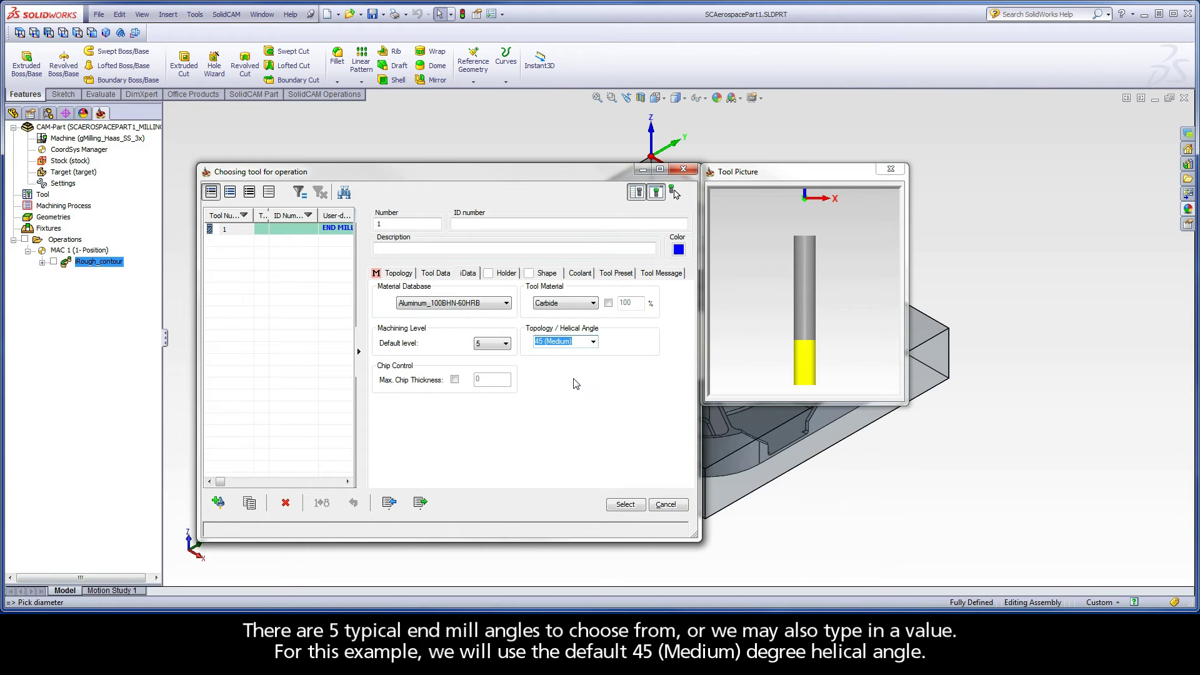
click(625, 504)
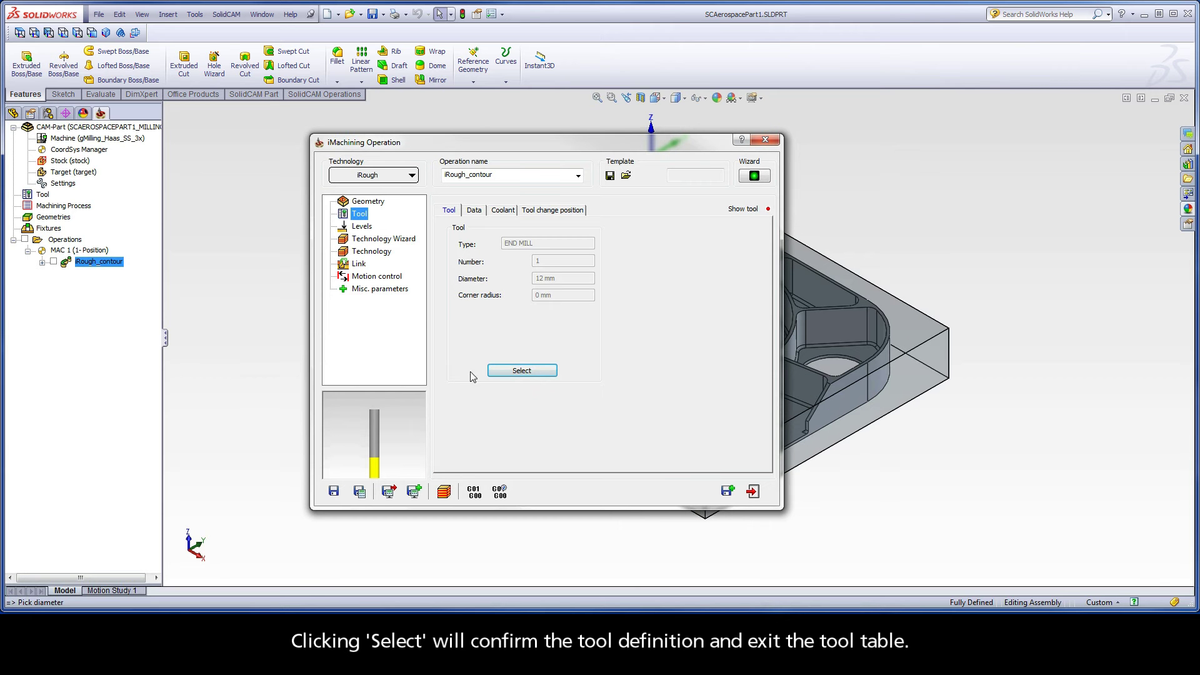
Set the operation's pocket depth to 30 mm and review the cutting conditions in the Technology Wizard
click(365, 230)
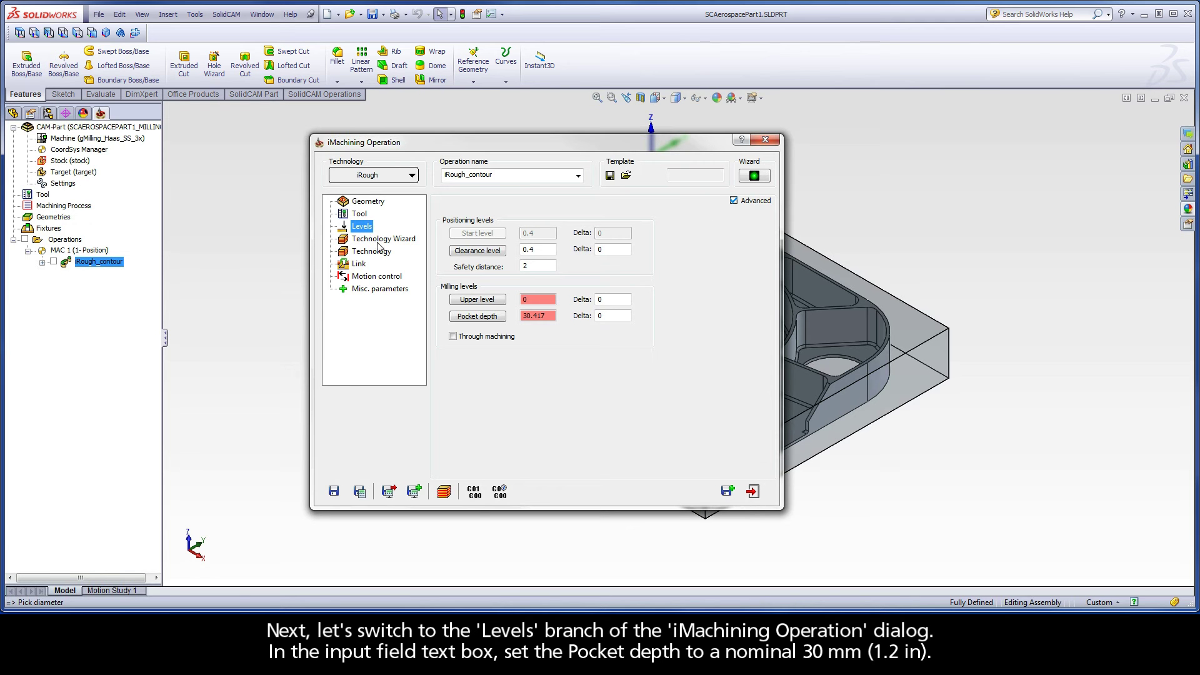
drag(554, 317, 517, 319)
text(30)
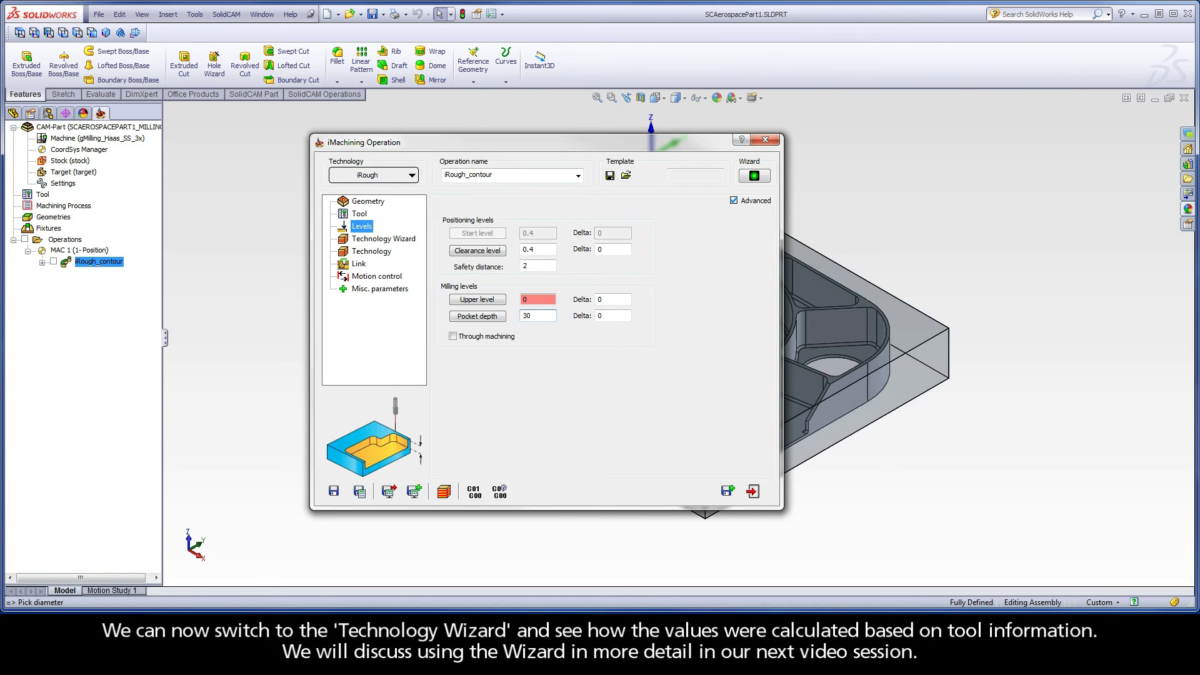
click(383, 241)
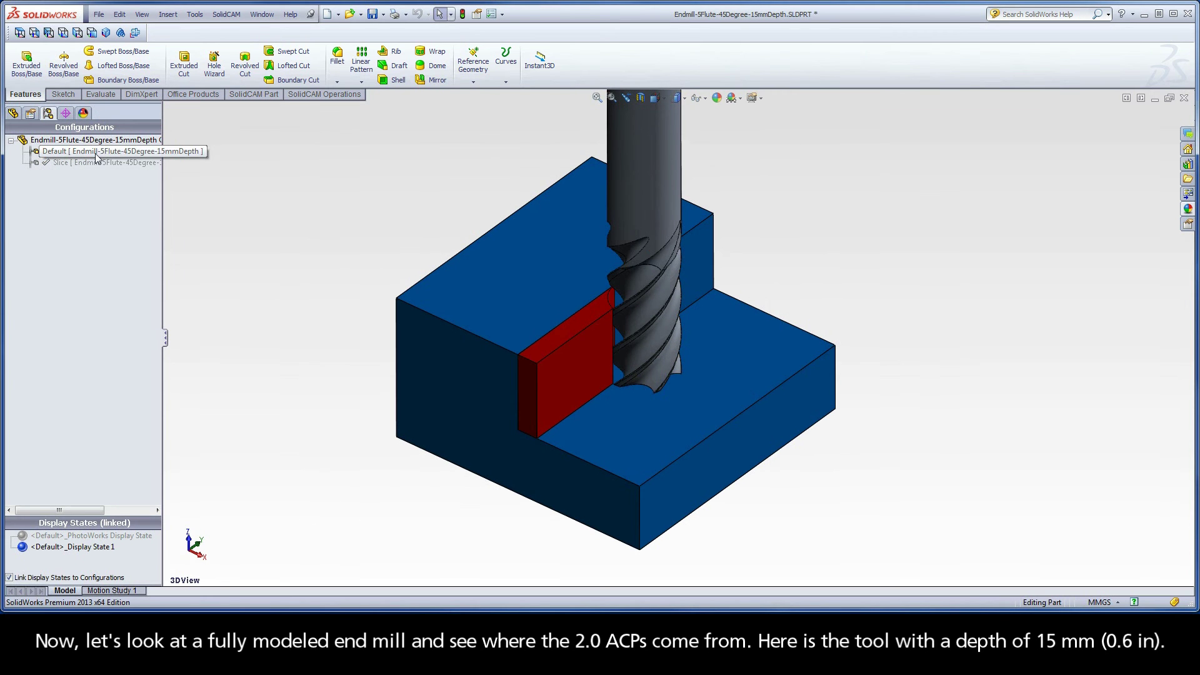
Activate the Slice configuration of the modeled end mill and change the view orientation to inspect the tool's contact points
click(96, 152)
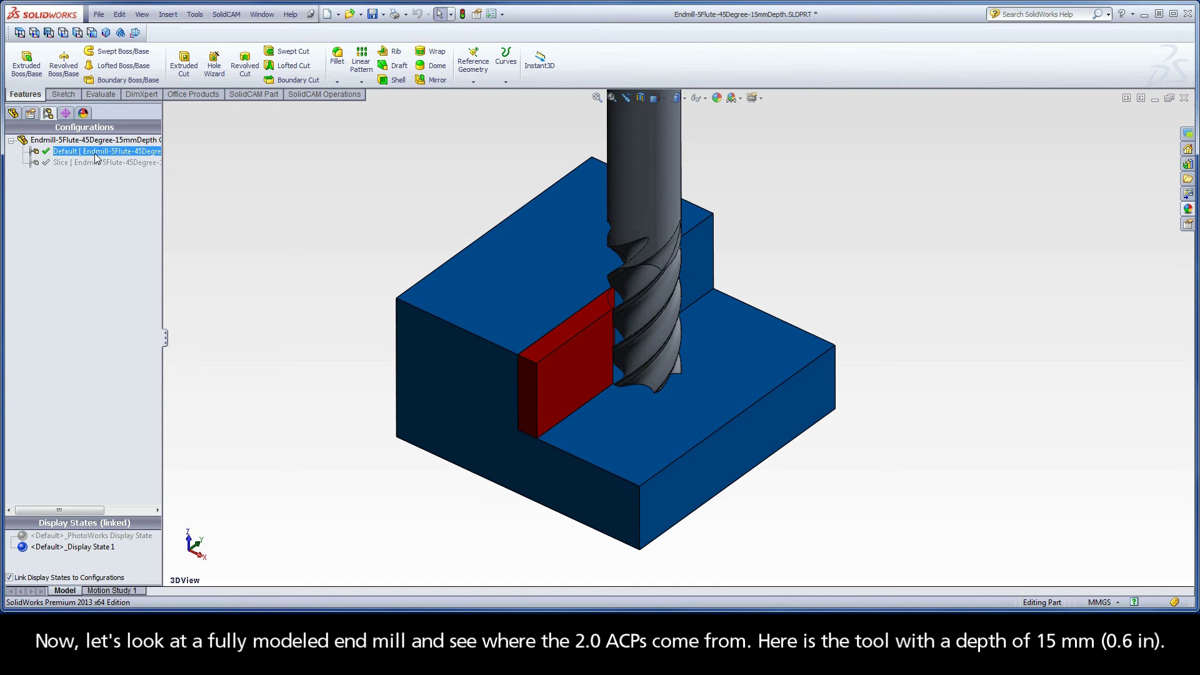
double_click(95, 163)
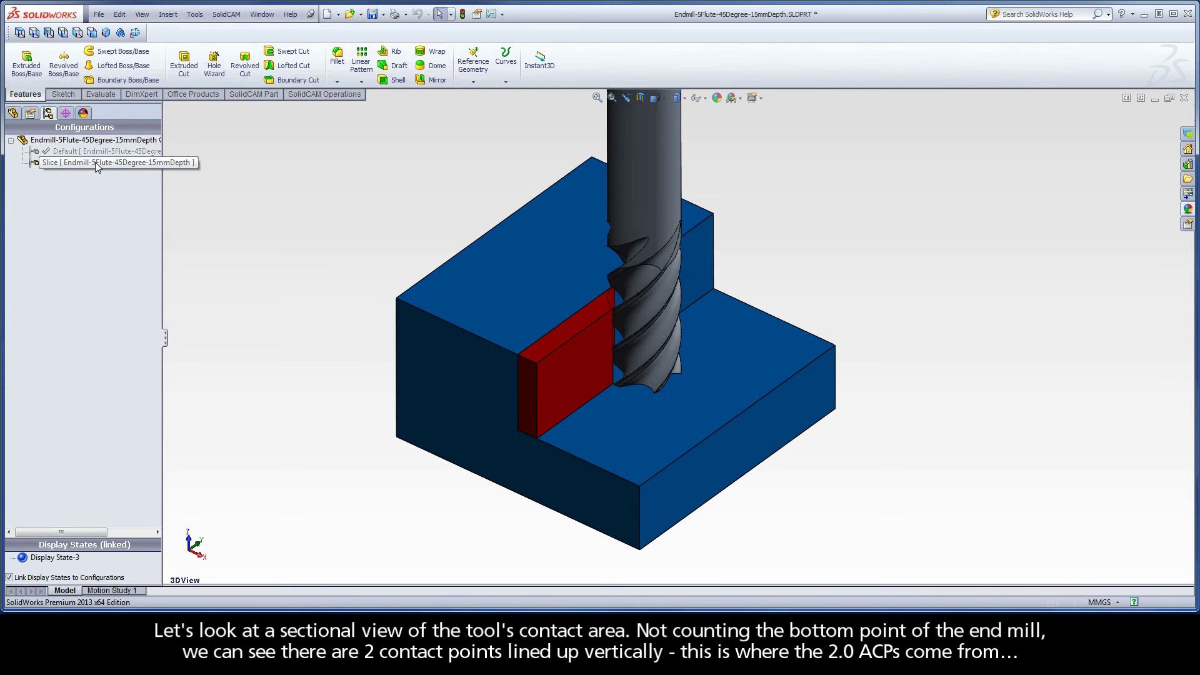
right_click(178, 164)
click(188, 287)
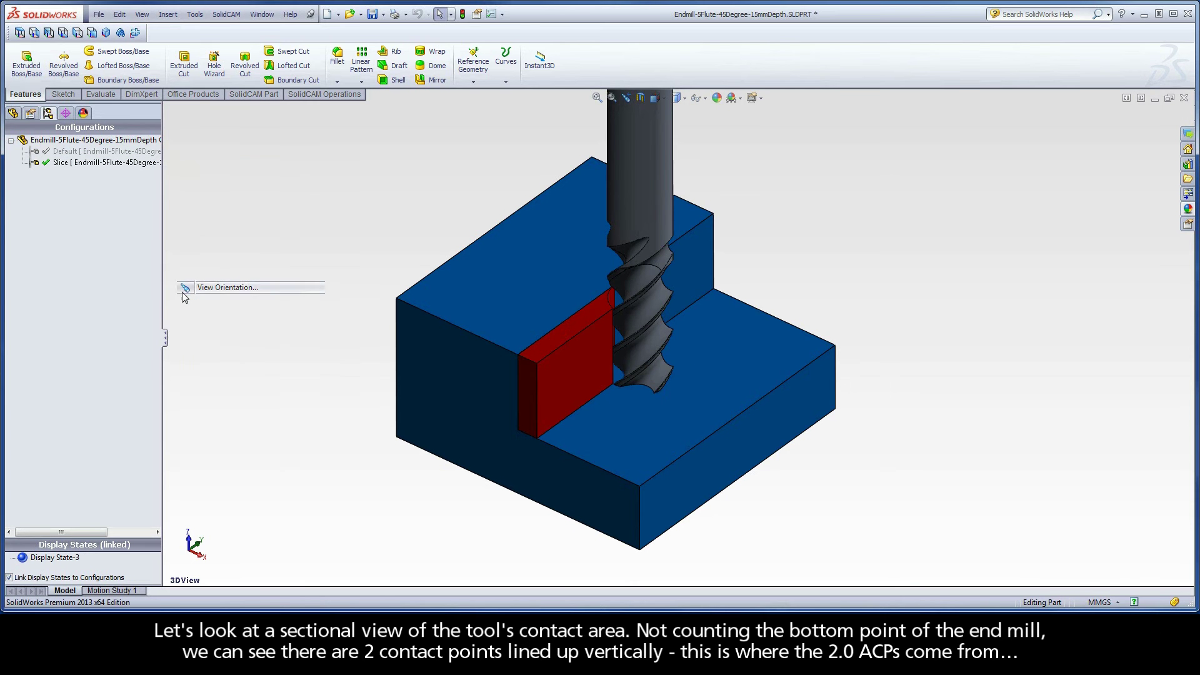
double_click(178, 316)
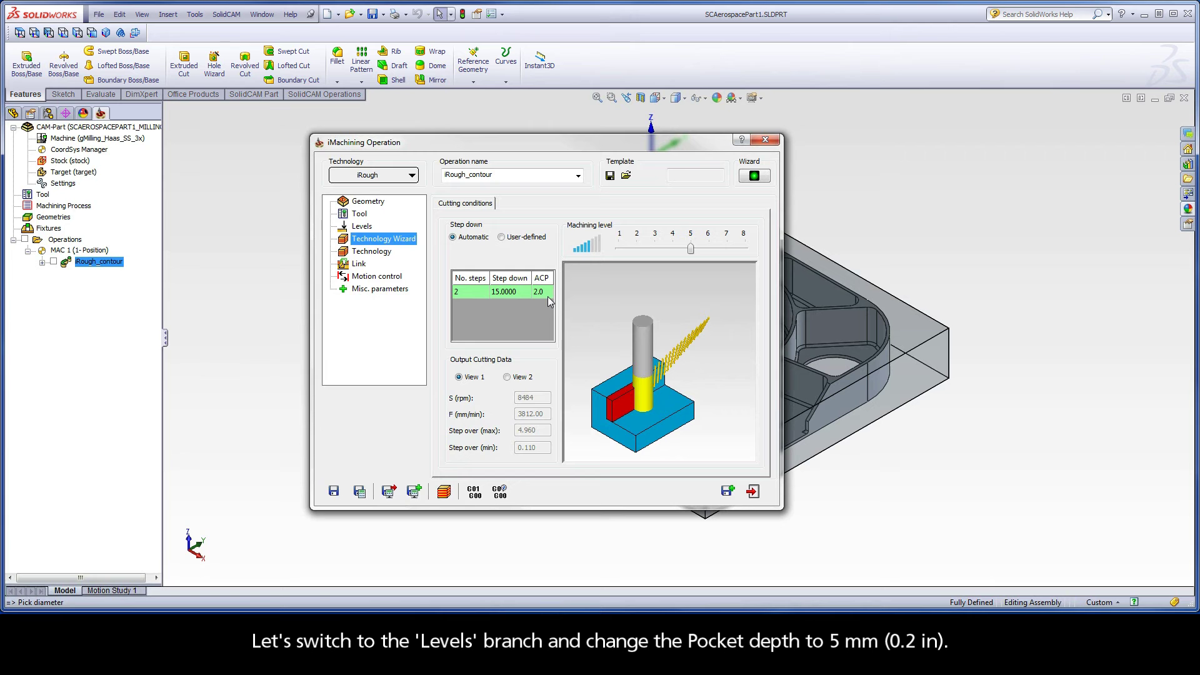
Set the pocket depth to 5 mm and check the resulting step down and ACP values in the Technology Wizard
click(362, 226)
click(538, 316)
text(5)
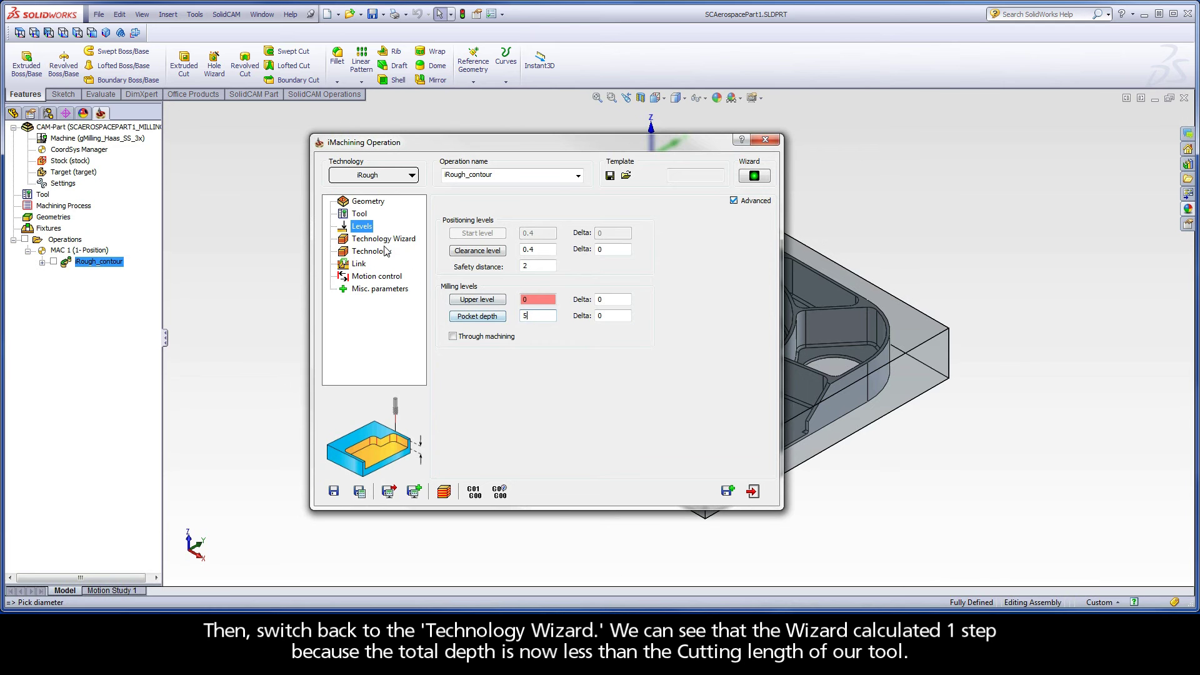
click(382, 241)
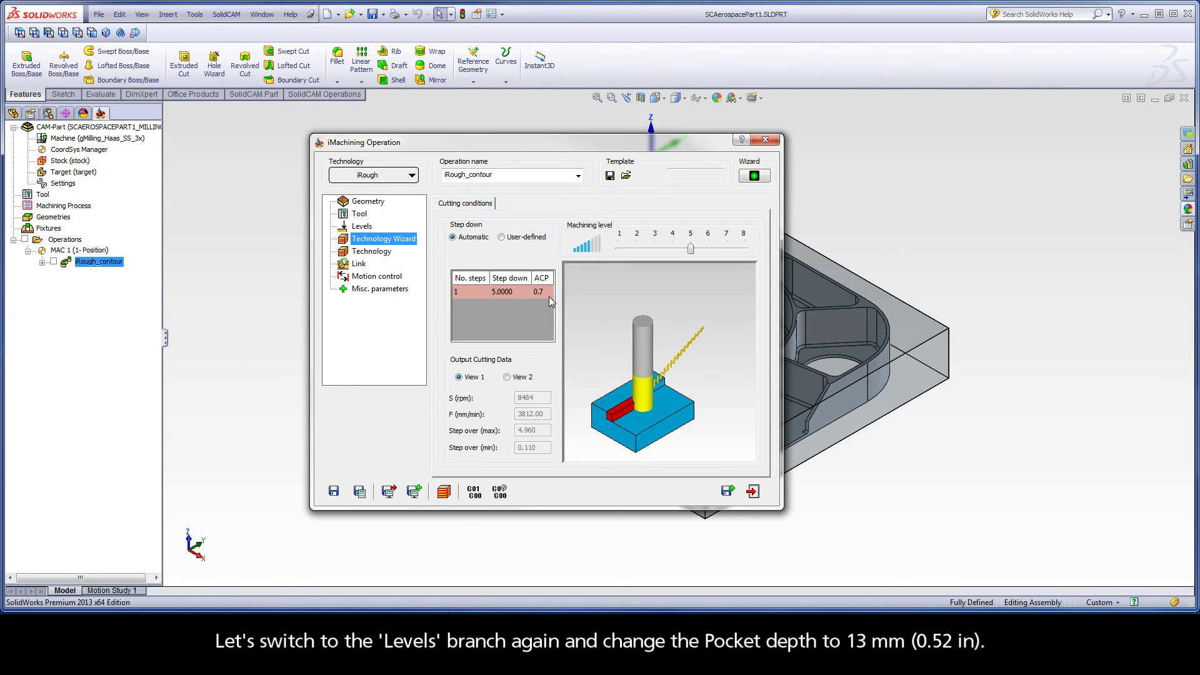
Set the pocket depth to 13 mm and check the recalculated ACP value in the Technology Wizard
click(364, 228)
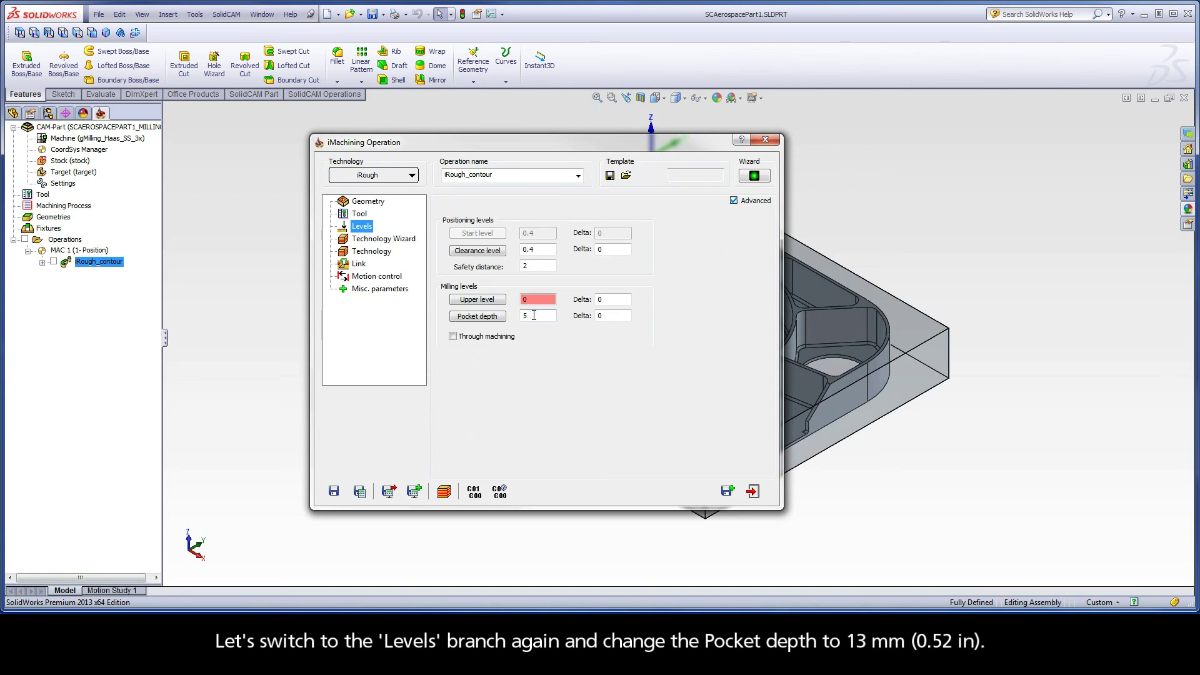
double_click(525, 316)
text(13)
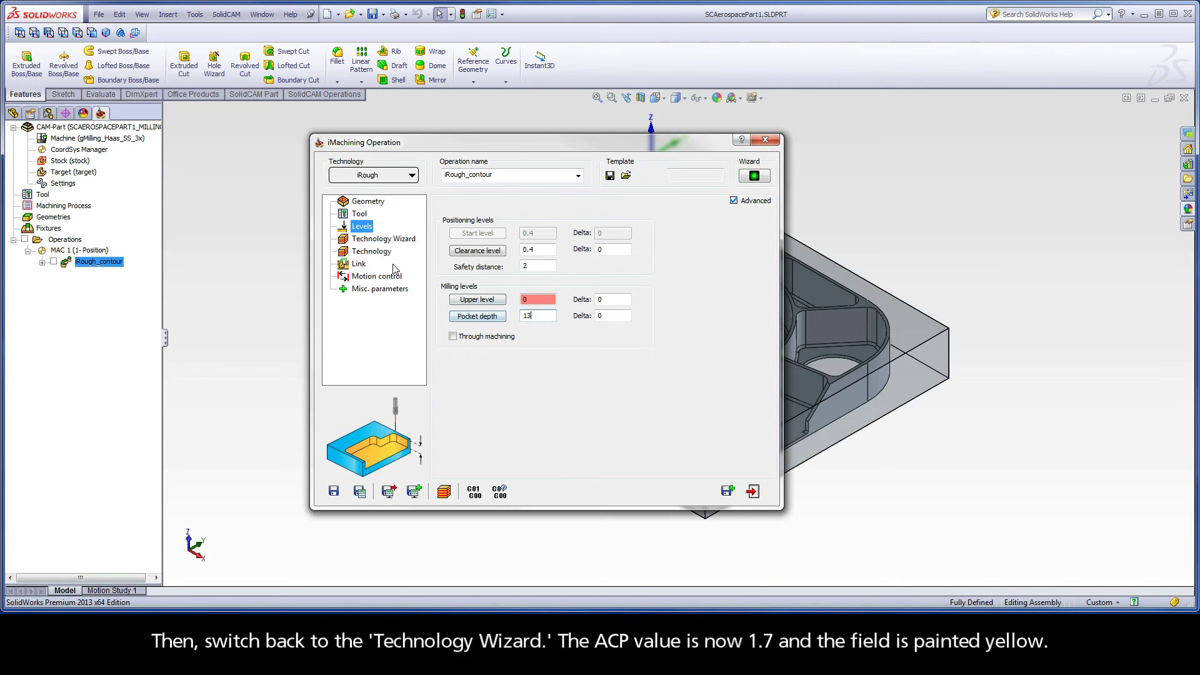
click(369, 241)
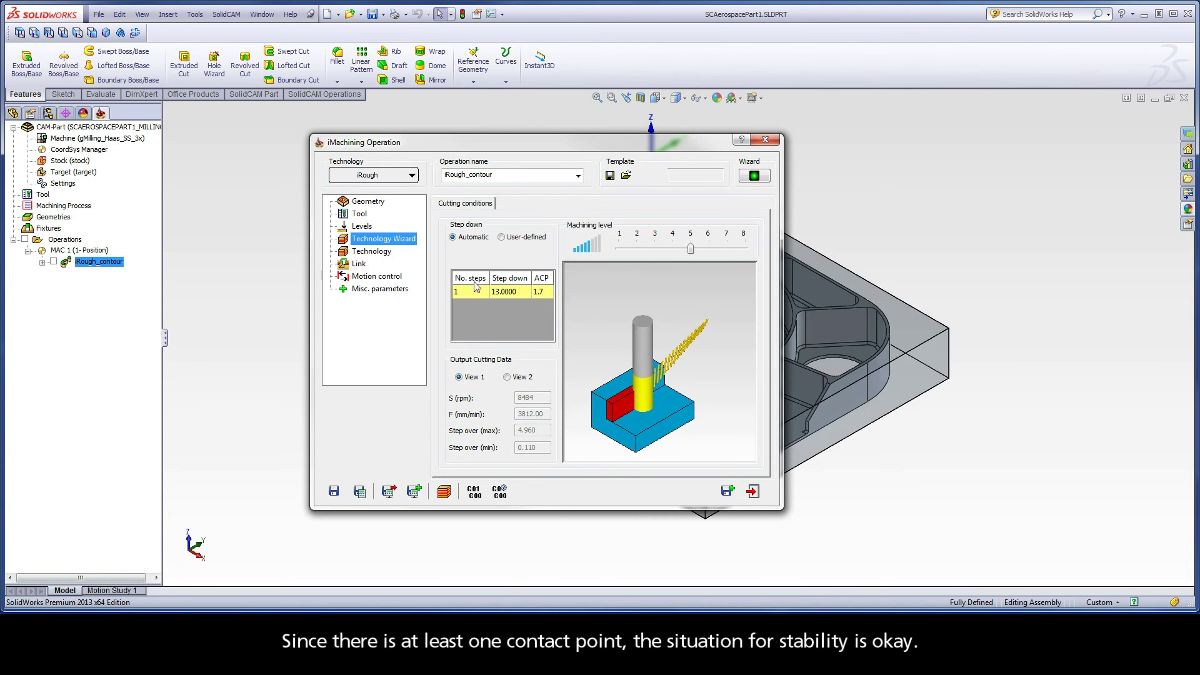
Set the pocket depth to 14 mm and view the updated cutting conditions in the Technology Wizard
click(363, 228)
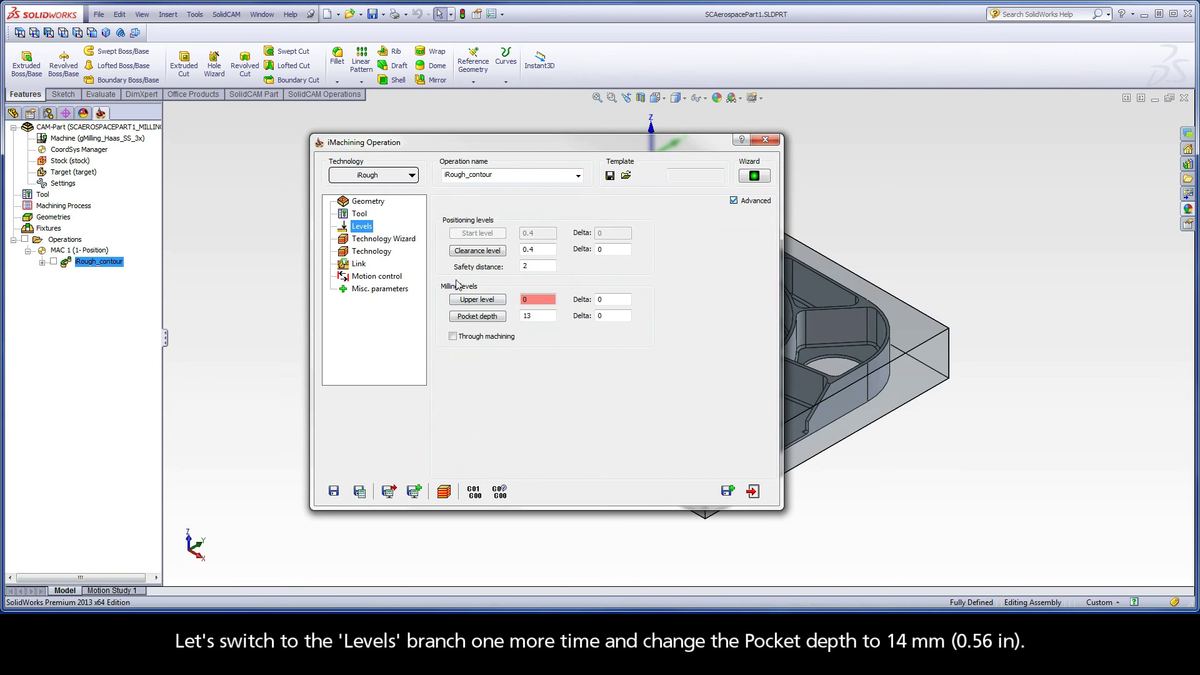
double_click(537, 316)
text(14)
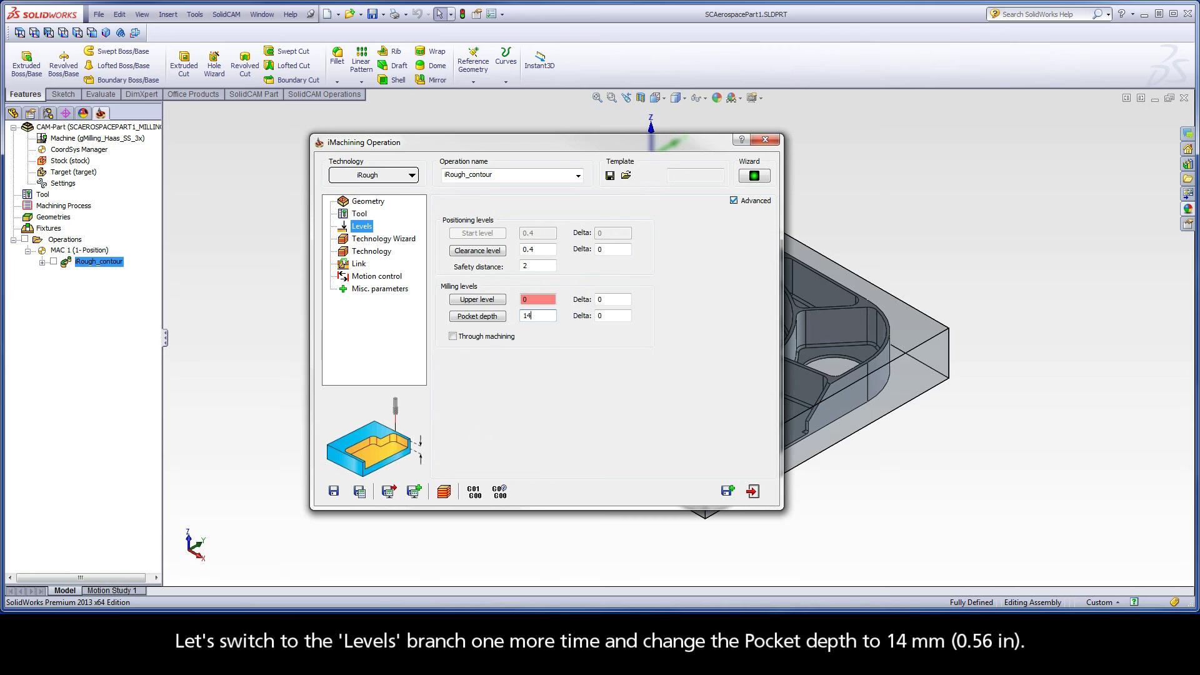
click(376, 241)
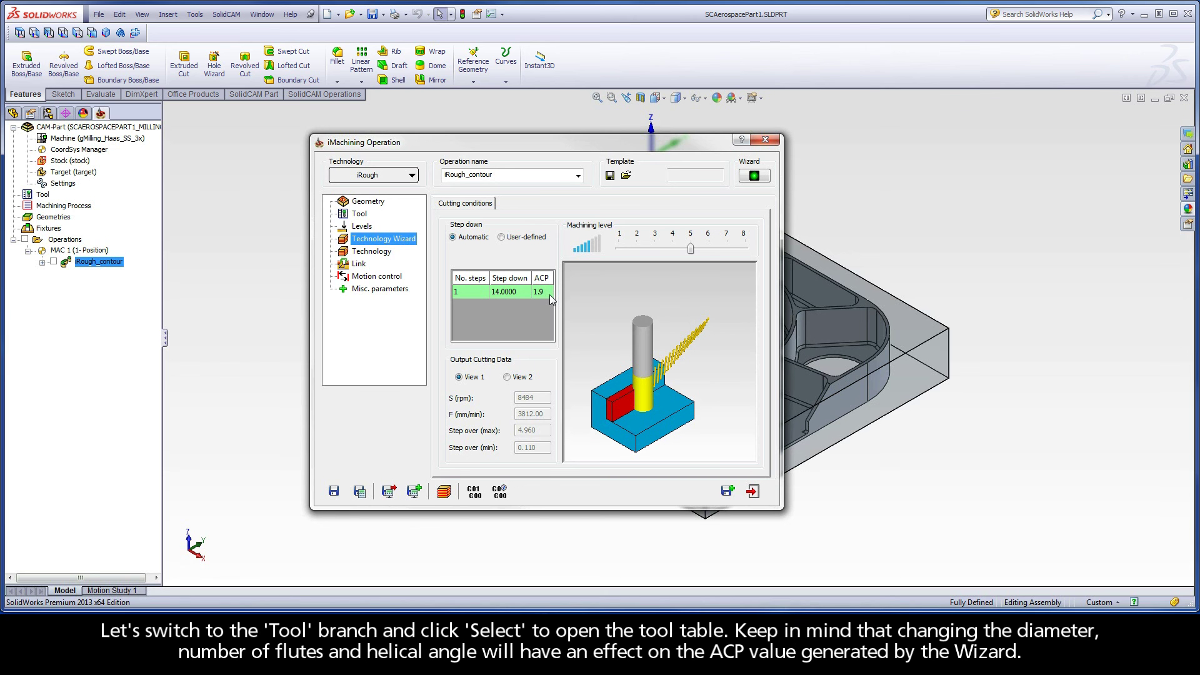
Reopen the tool table, review the end mill's diameter, number of flutes and iData helical angle, and confirm the same tool
click(360, 214)
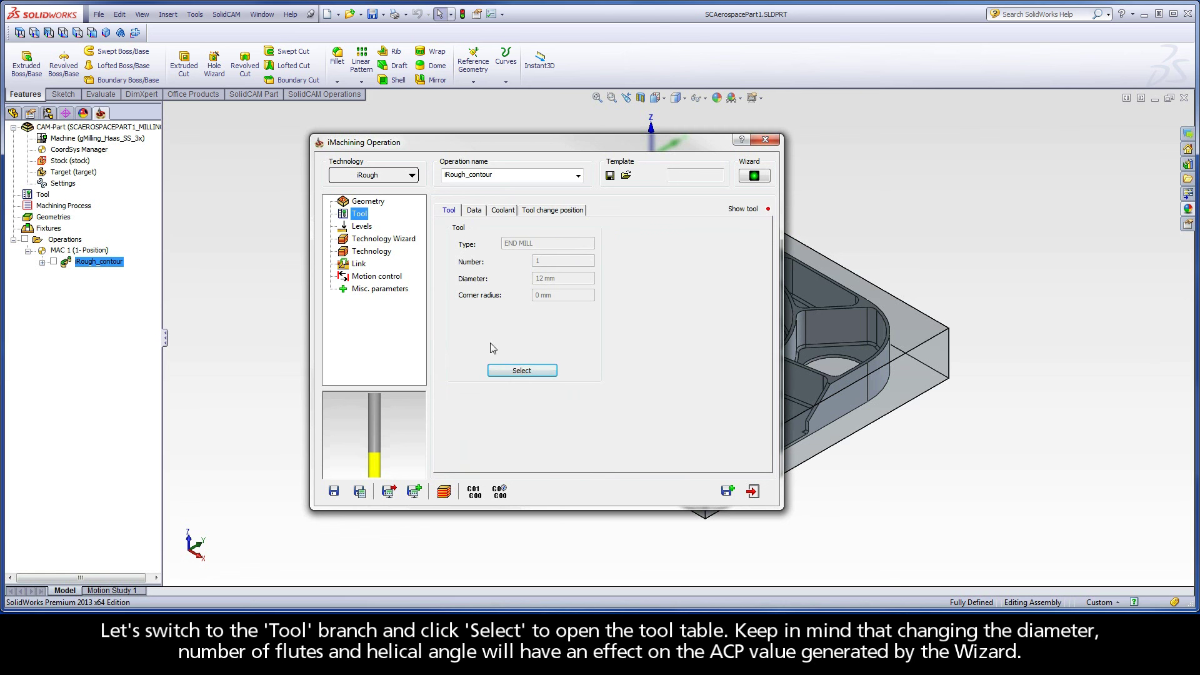
click(521, 371)
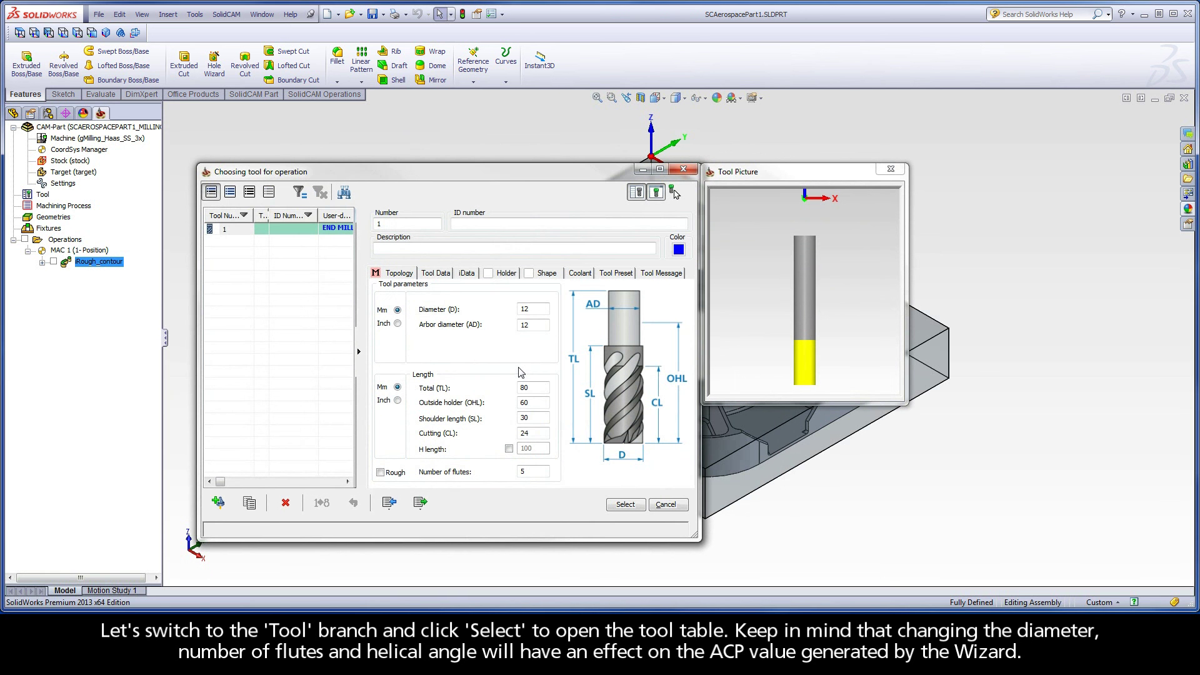
click(529, 309)
click(525, 471)
click(464, 276)
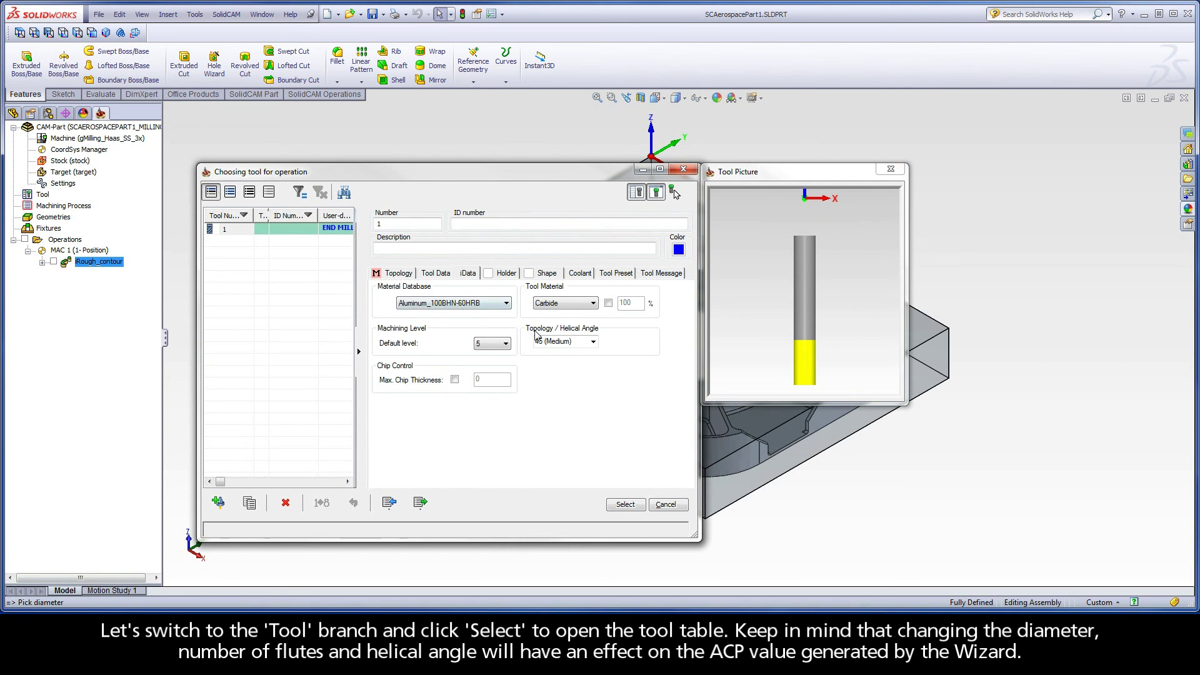
click(629, 508)
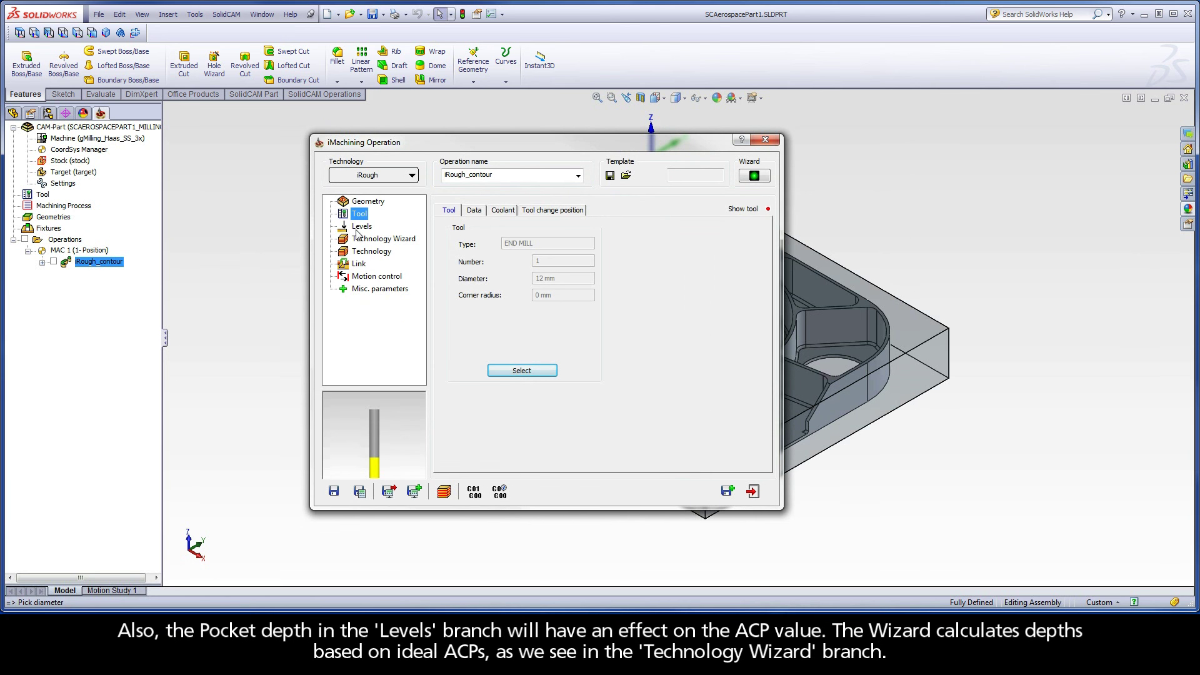
Review the pocket depth among the milling levels and the corresponding step down and ACP values in the Technology Wizard
click(361, 226)
click(528, 316)
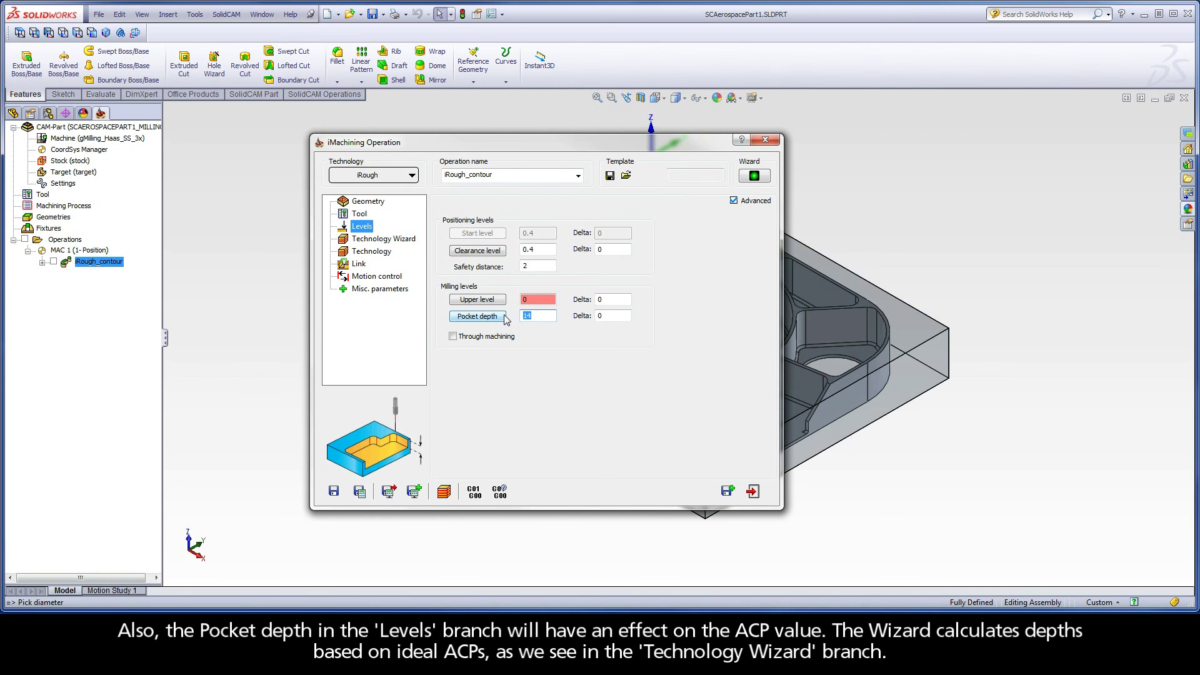
click(380, 241)
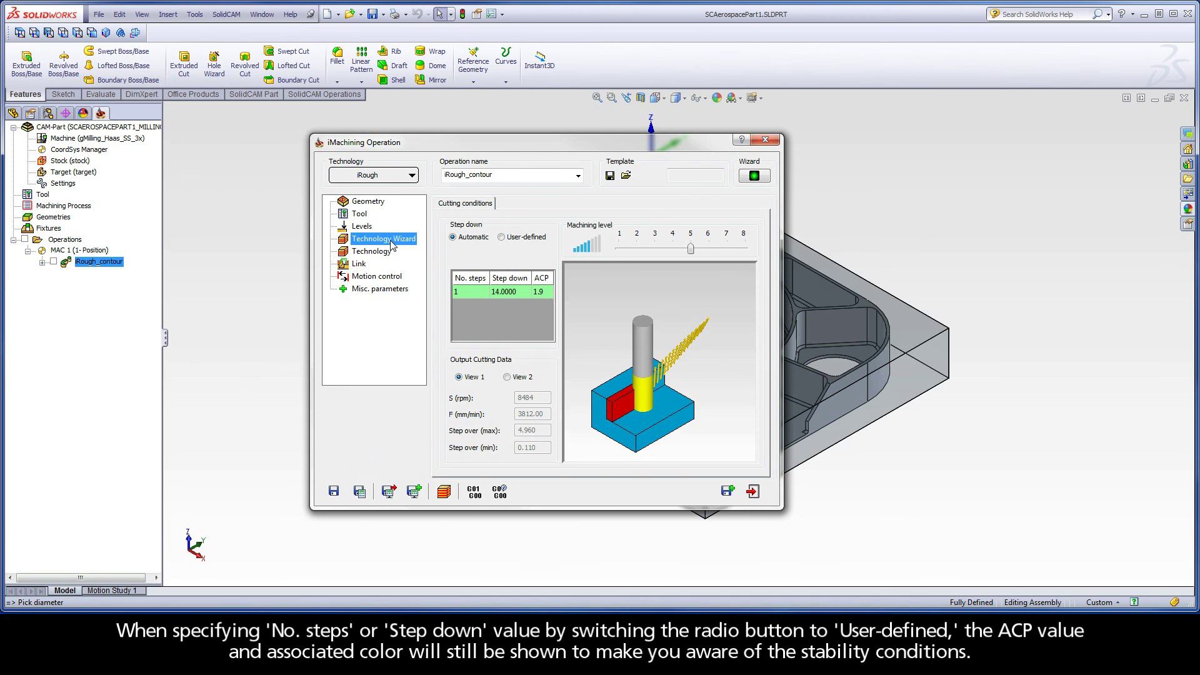
Switch the Technology Wizard's step down to User-defined, with No. steps as the calculation method
click(501, 236)
click(501, 255)
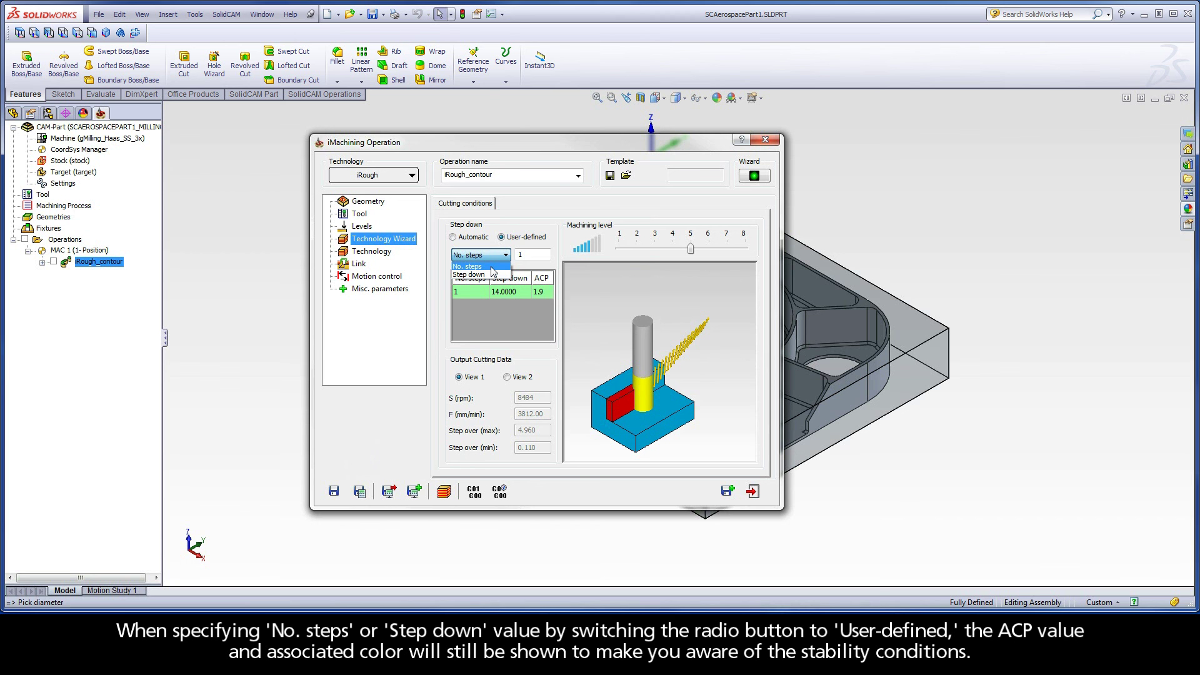
click(492, 268)
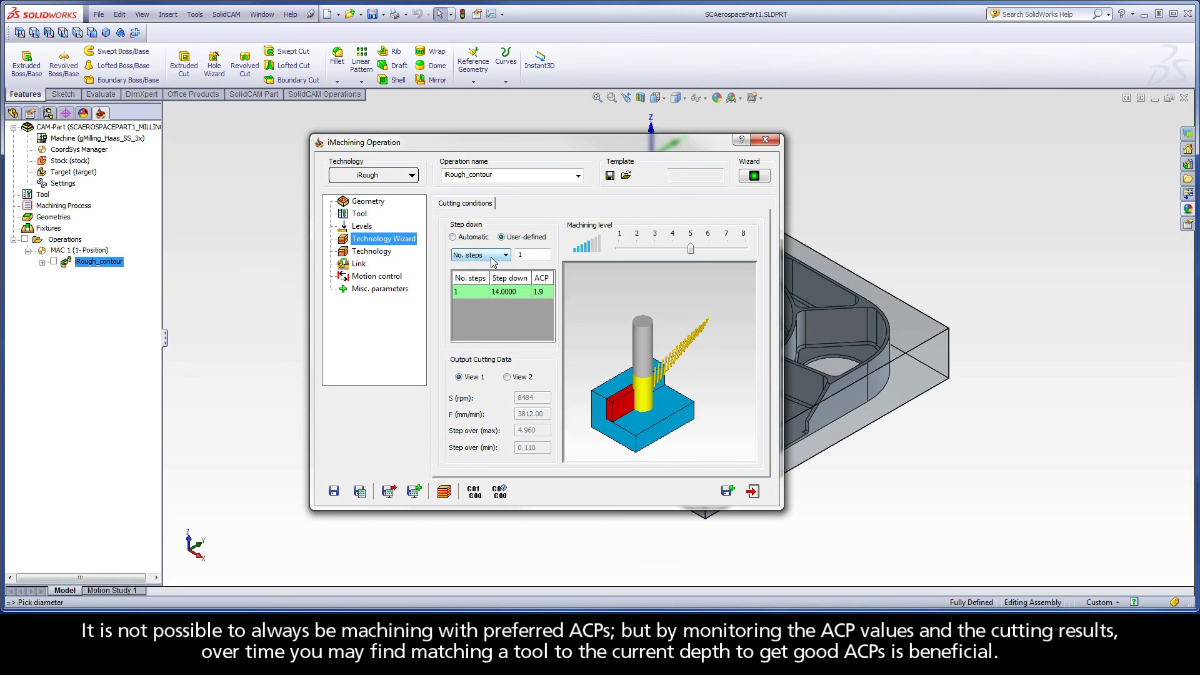
Set the pocket depth to 30 mm and return the Technology Wizard's step down mode to Automatic
click(363, 226)
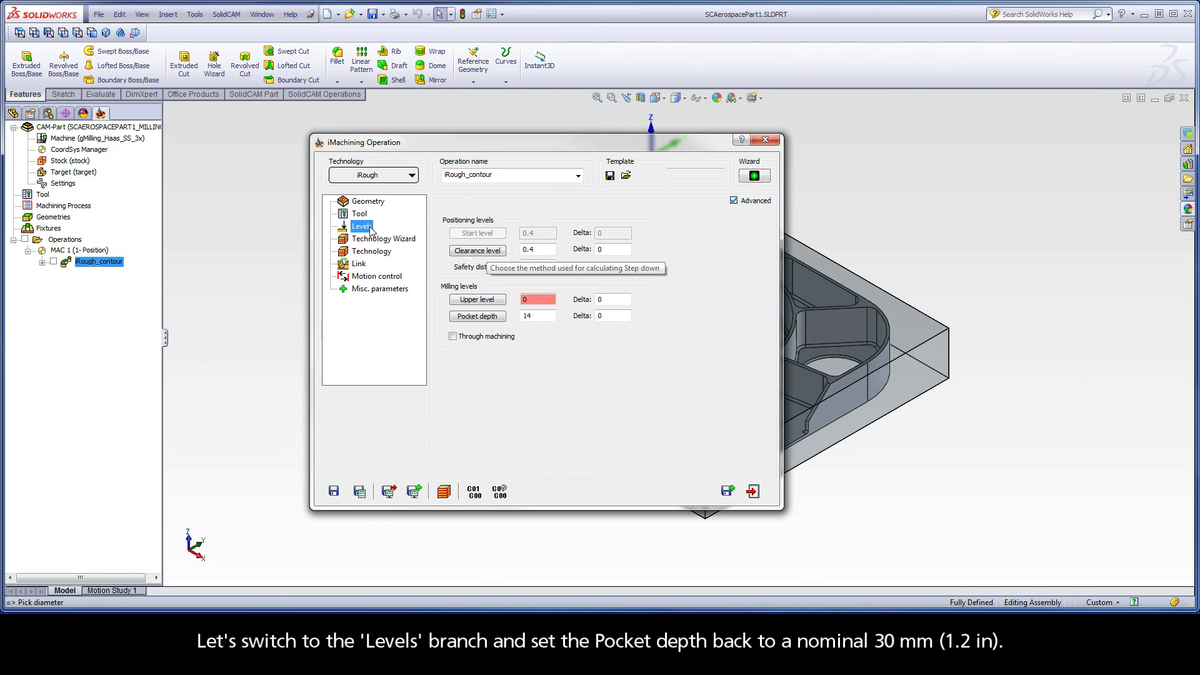
double_click(534, 314)
text(30)
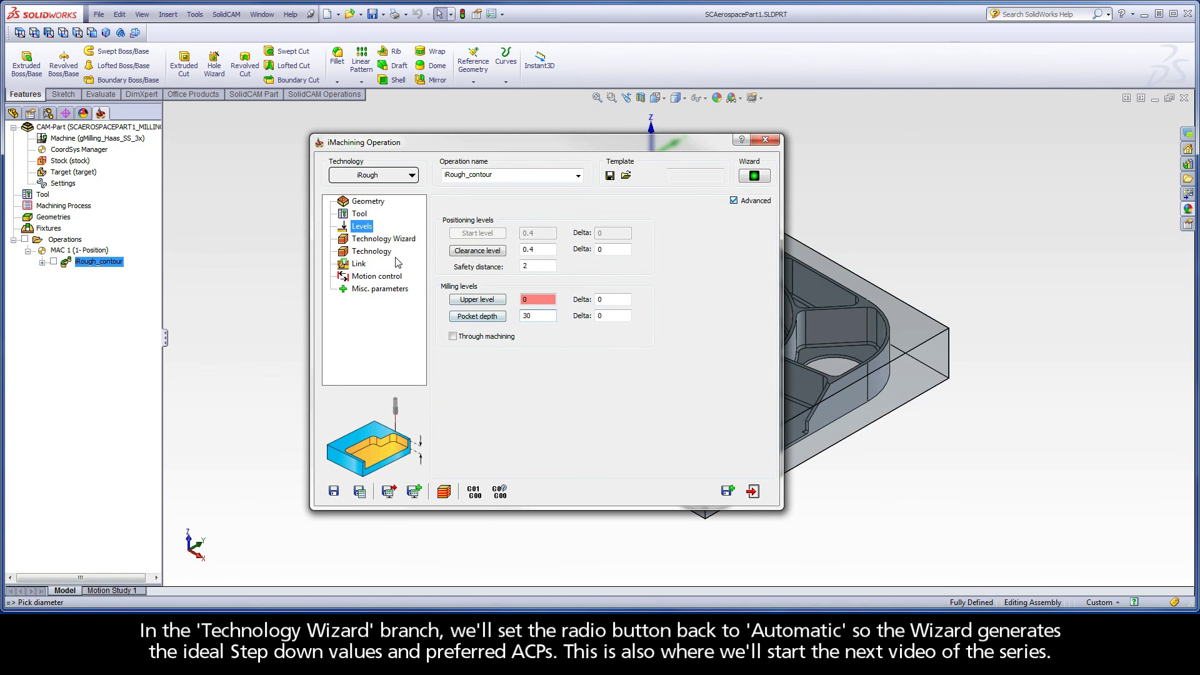
click(378, 240)
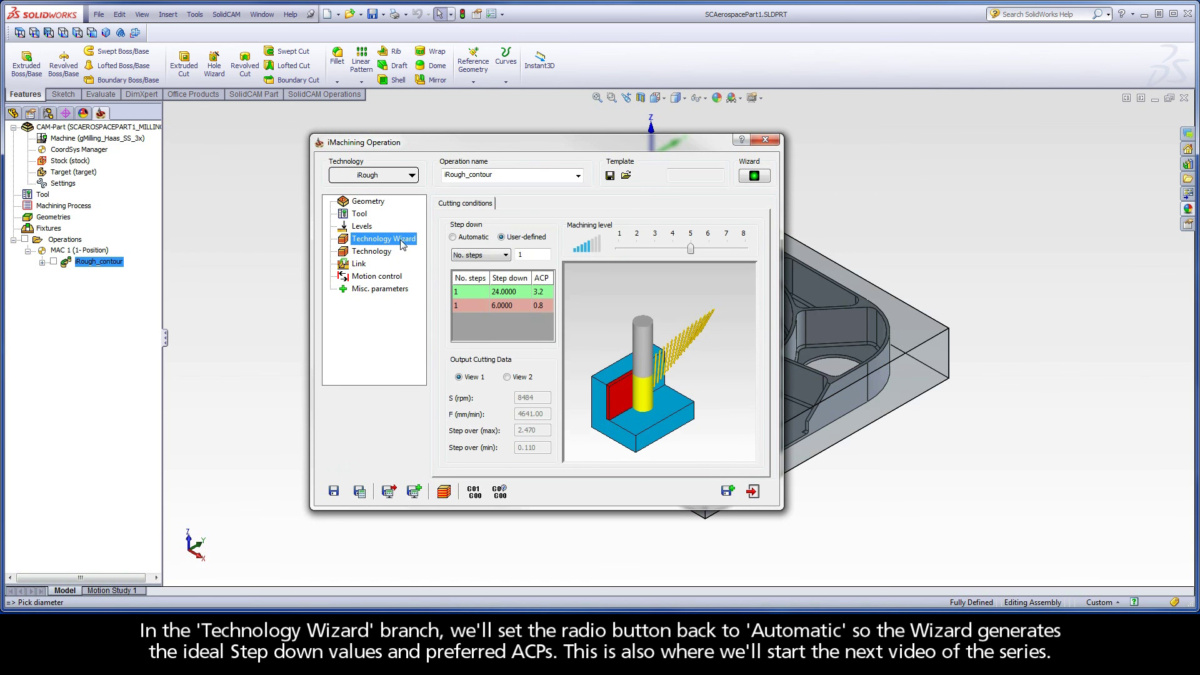
click(453, 239)
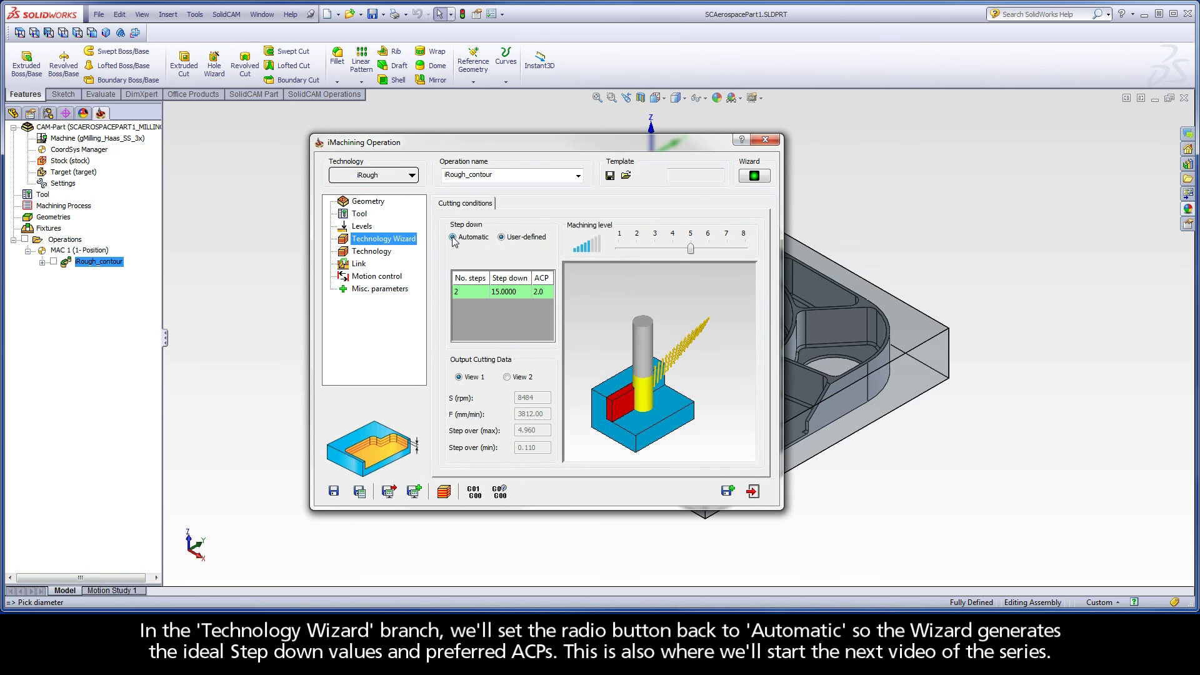